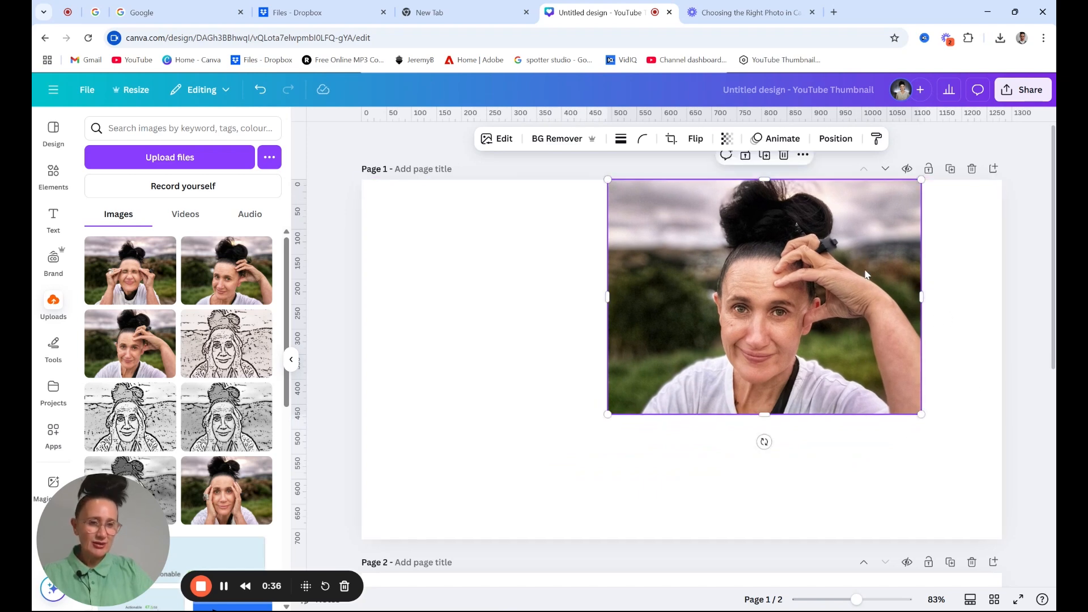
Step: Enlarge the portrait photo to the full page height, align it with the page's right edge, and remove its background
{"action": "left_click_drag", "start_coordinate": [883, 291], "coordinate": [874, 347]}
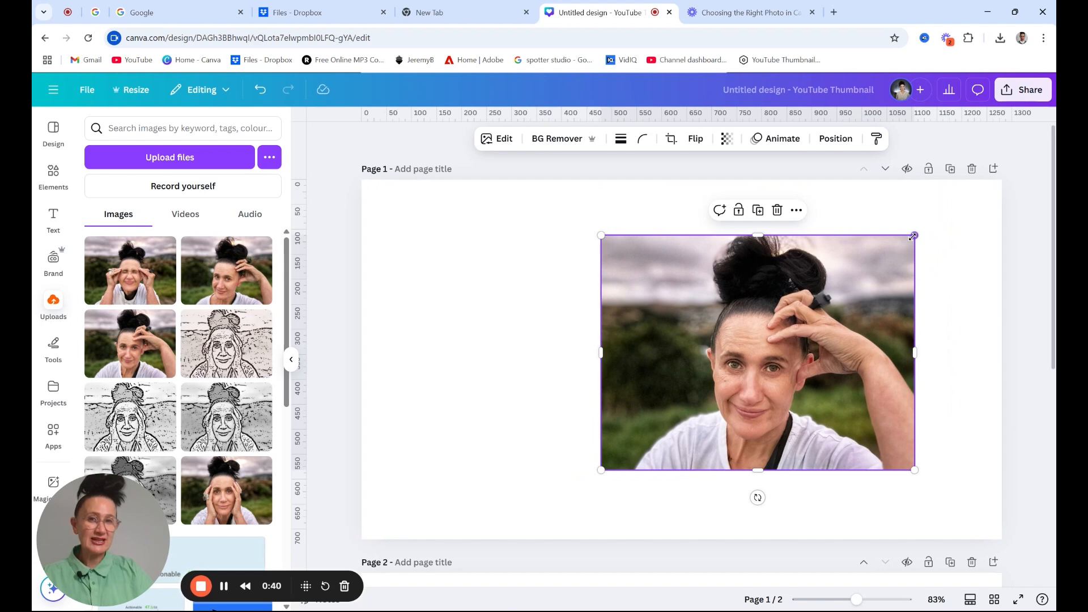
{"action": "left_click_drag", "start_coordinate": [912, 236], "coordinate": [989, 180]}
{"action": "left_click_drag", "start_coordinate": [601, 470], "coordinate": [515, 549]}
{"action": "left_click_drag", "start_coordinate": [761, 396], "coordinate": [775, 395]}
{"action": "left_click", "coordinate": [558, 136]}
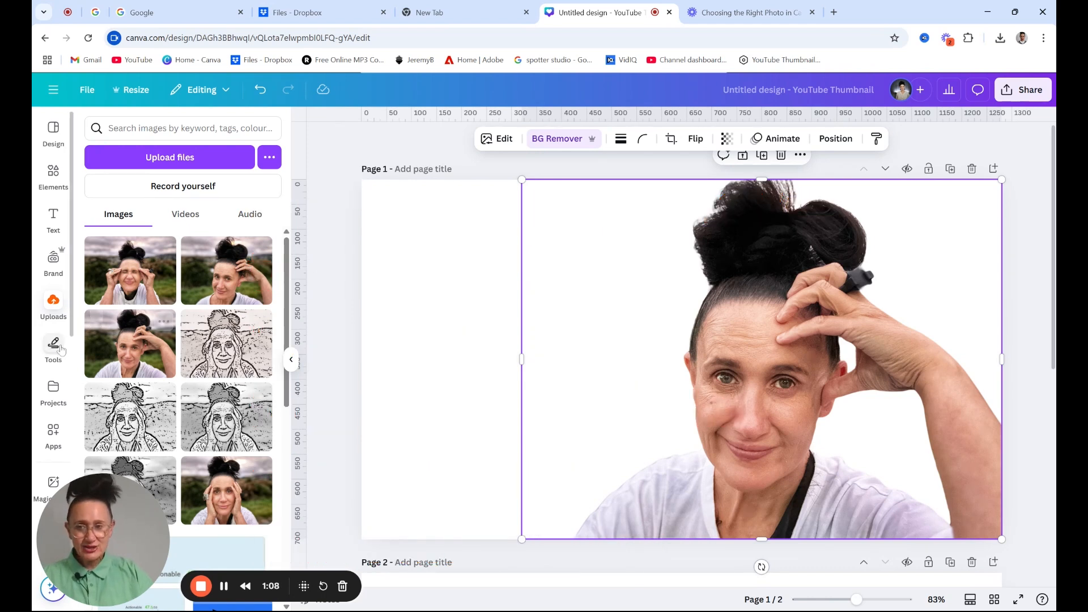
Step: Search the background library for "yellow" and apply the yellow party background with gold stars to page 1
{"action": "scroll", "coordinate": [45, 328], "scroll_direction": "down", "scroll_amount": 3}
{"action": "scroll", "coordinate": [46, 328], "scroll_direction": "down", "scroll_amount": 2}
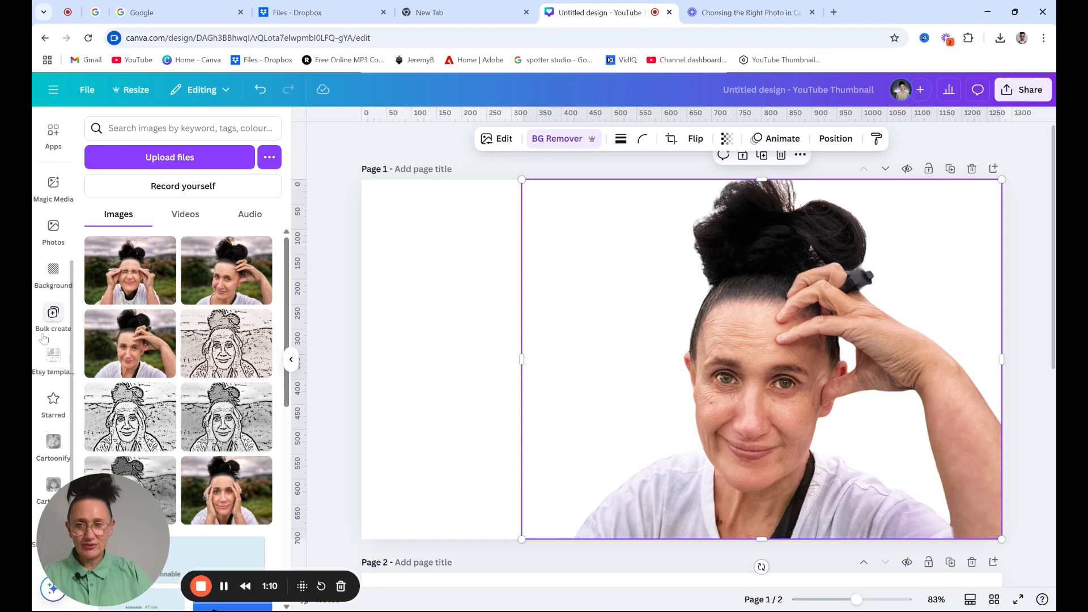
{"action": "left_click", "coordinate": [53, 271]}
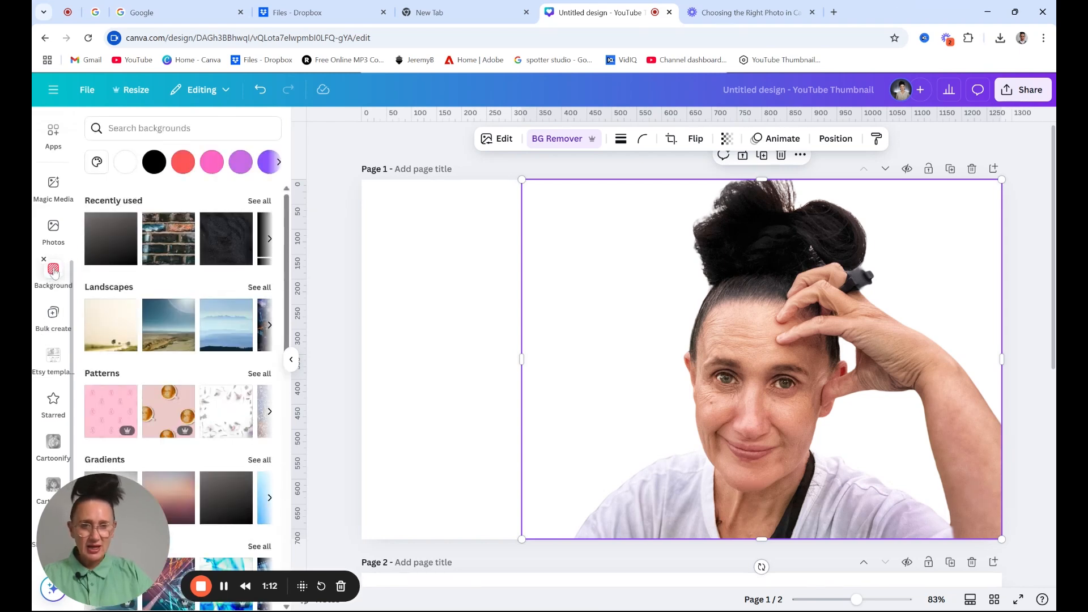
{"action": "scroll", "coordinate": [201, 290], "scroll_direction": "down", "scroll_amount": 1}
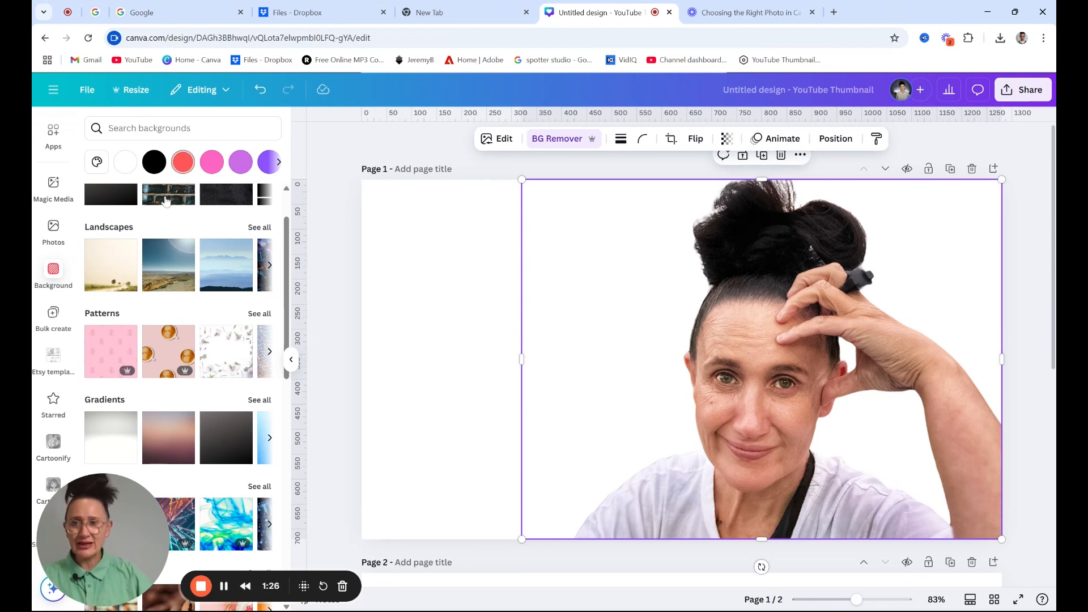
{"action": "left_click", "coordinate": [150, 128]}
{"action": "type", "text": "yellow"}
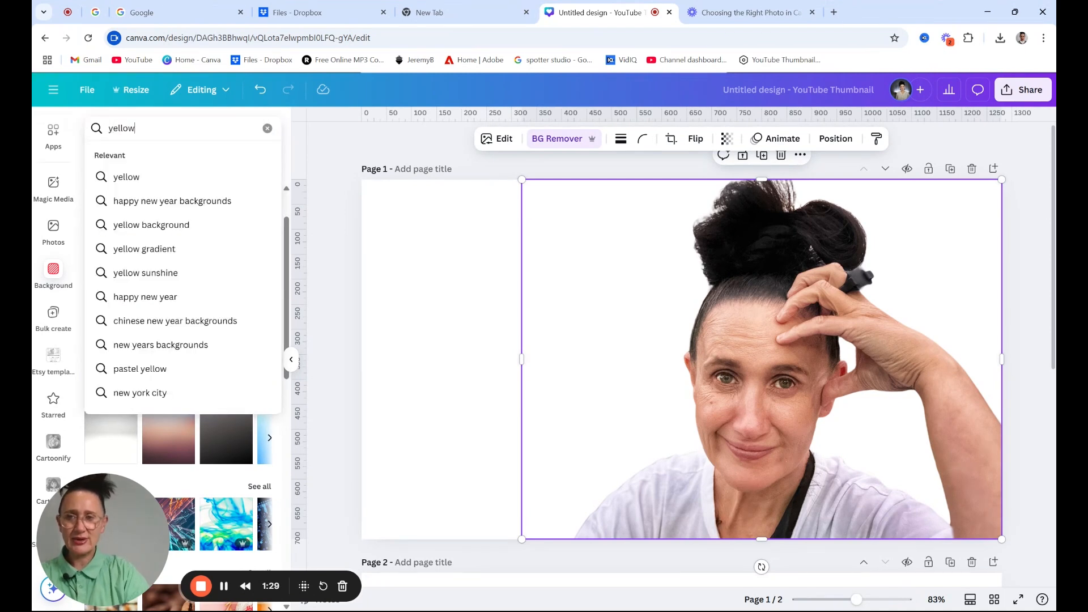
{"action": "key", "text": "Return"}
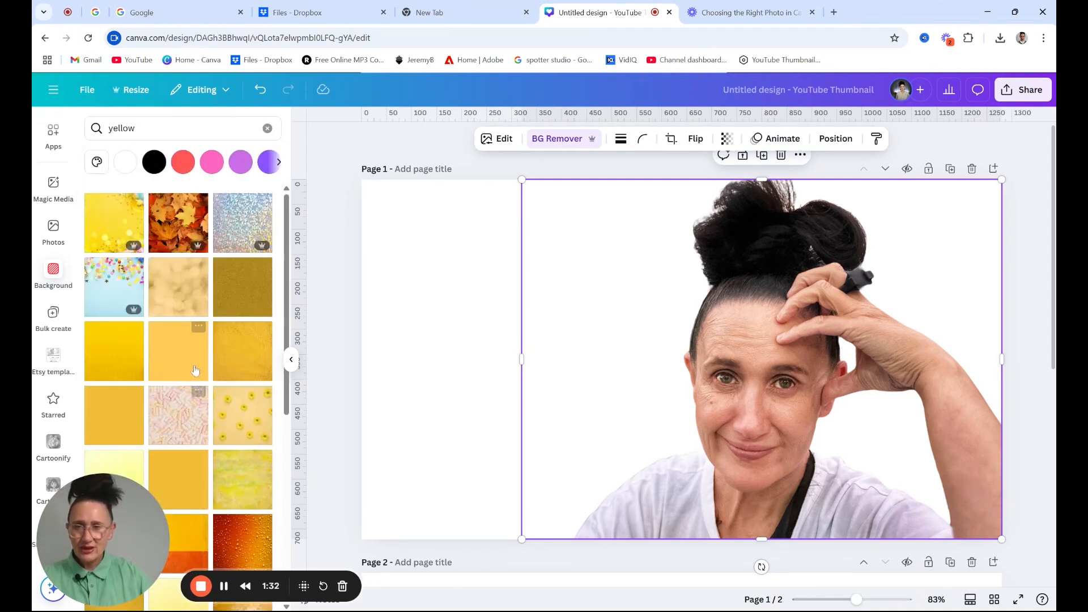
{"action": "left_click", "coordinate": [122, 215]}
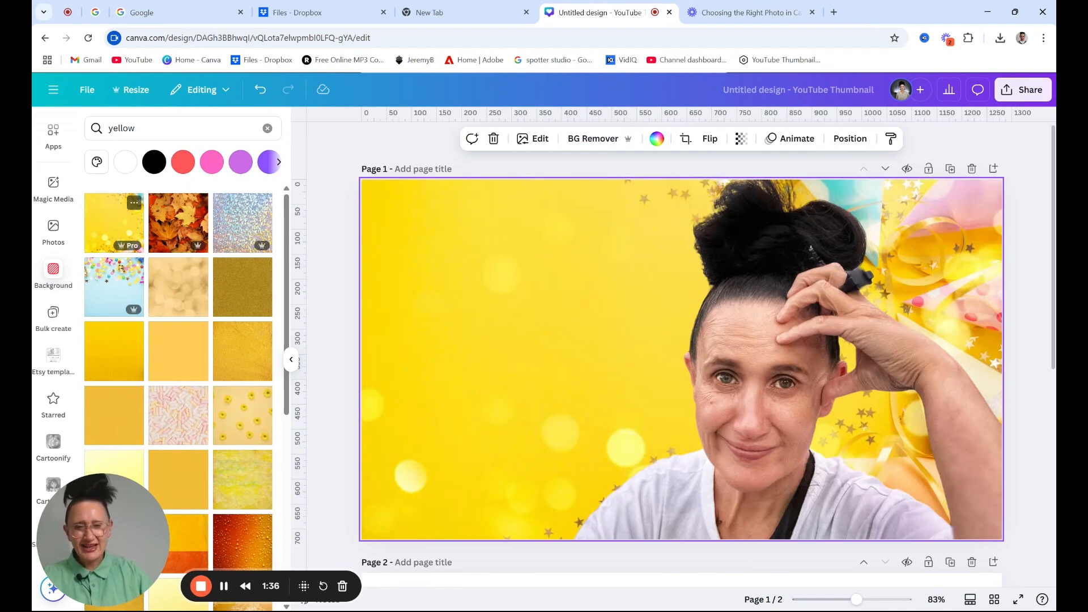
Step: Look through the remaining yellow backgrounds and search the background library for "orange"
{"action": "scroll", "coordinate": [197, 334], "scroll_direction": "down", "scroll_amount": 5}
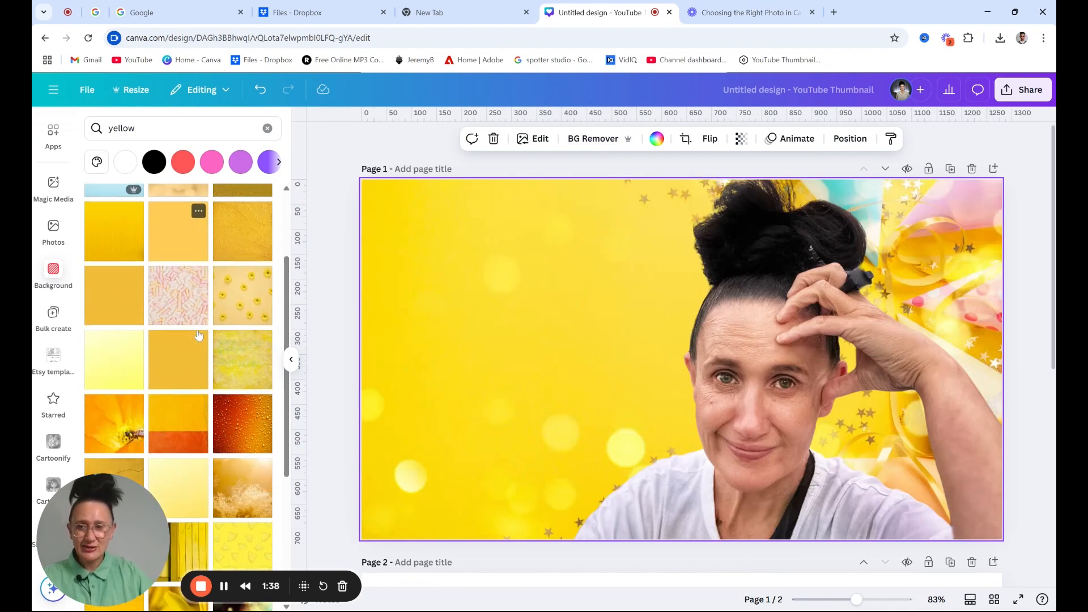
{"action": "scroll", "coordinate": [197, 334], "scroll_direction": "down", "scroll_amount": 4}
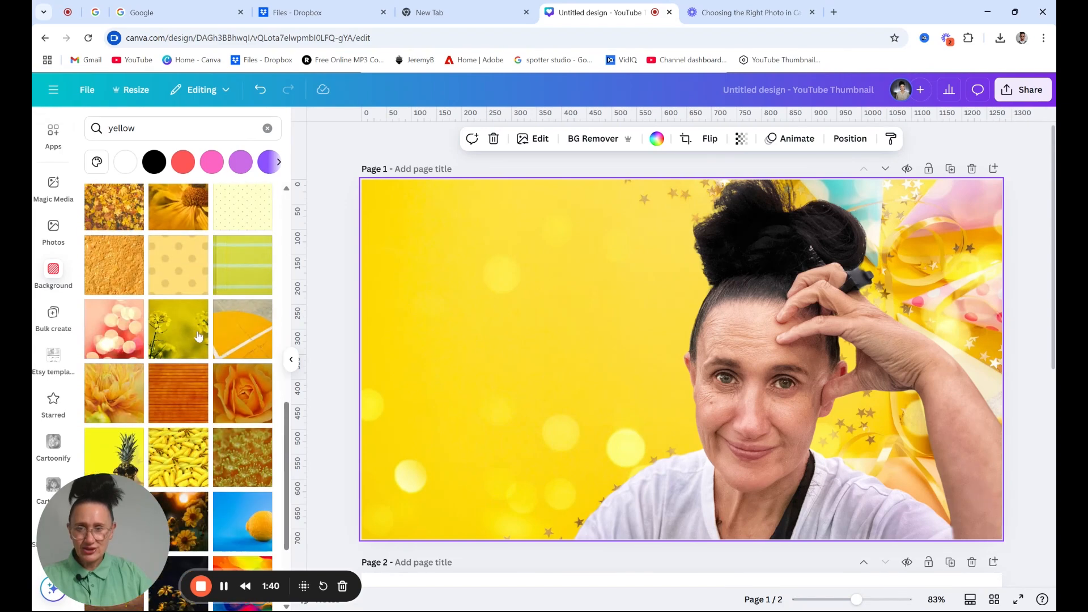
{"action": "scroll", "coordinate": [198, 356], "scroll_direction": "down", "scroll_amount": 2}
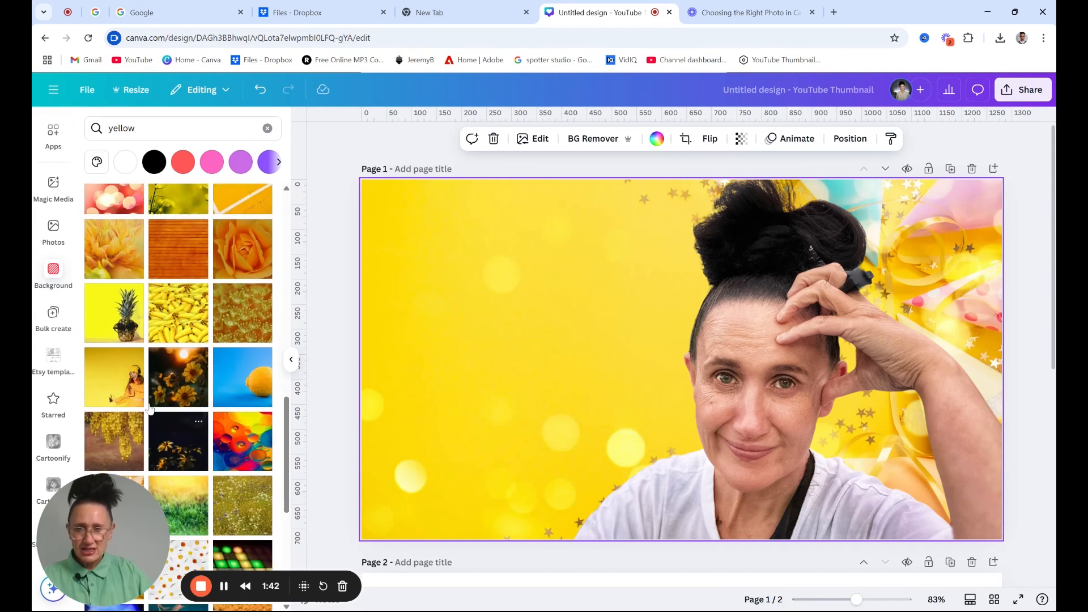
{"action": "scroll", "coordinate": [187, 374], "scroll_direction": "down", "scroll_amount": 5}
{"action": "scroll", "coordinate": [176, 389], "scroll_direction": "down", "scroll_amount": 1}
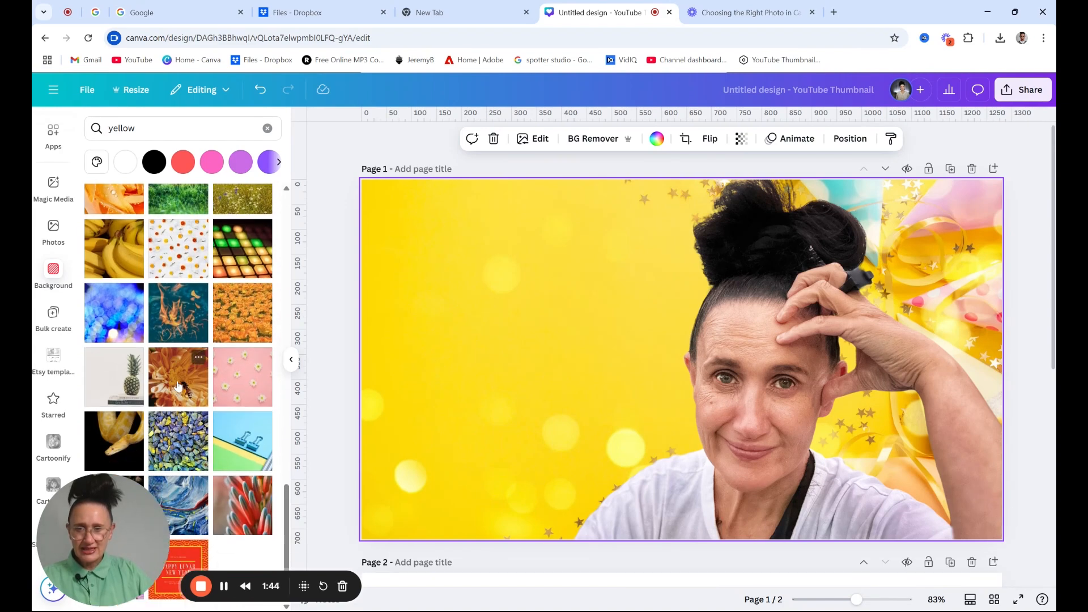
{"action": "scroll", "coordinate": [186, 406], "scroll_direction": "down", "scroll_amount": 3}
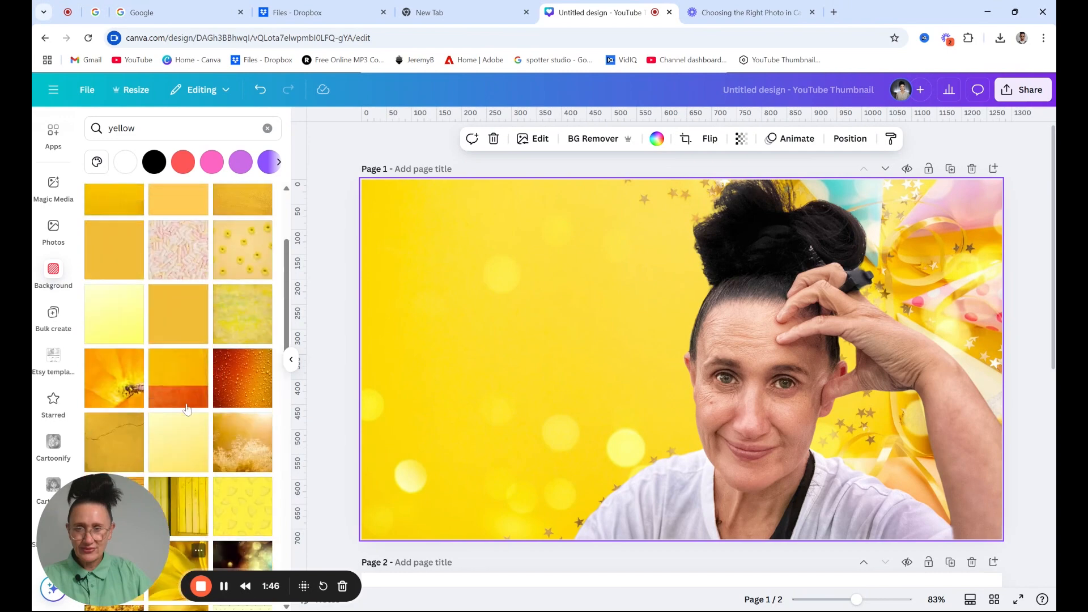
{"action": "scroll", "coordinate": [187, 408], "scroll_direction": "up", "scroll_amount": 3}
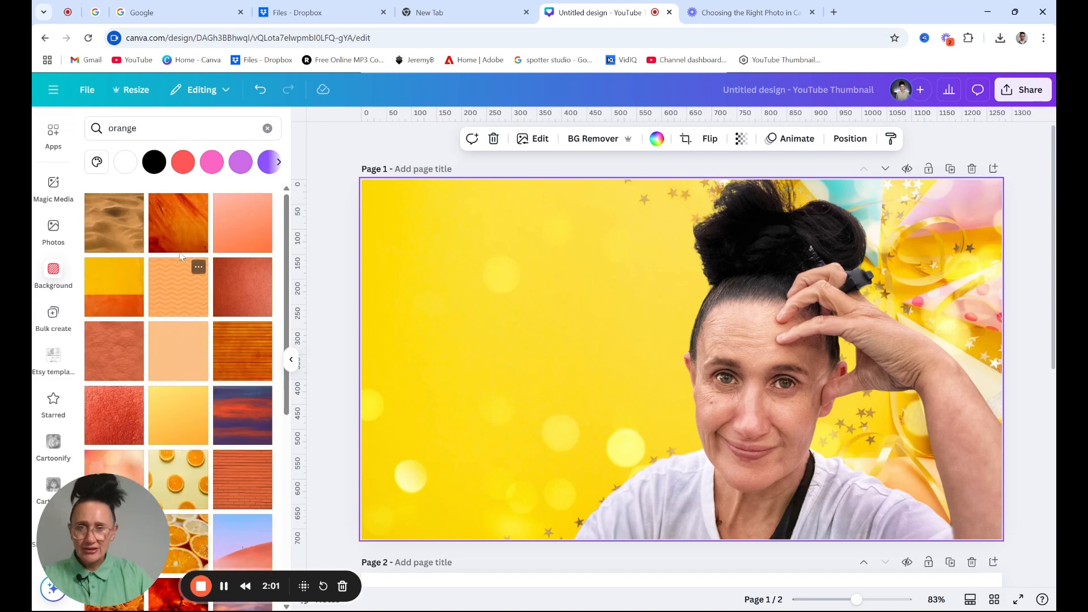
Step: Try the orange brushed texture, purple-and-orange painting, teal-to-yellow sunset gradient and dark blue wall as the background of page 1
{"action": "left_click", "coordinate": [180, 231]}
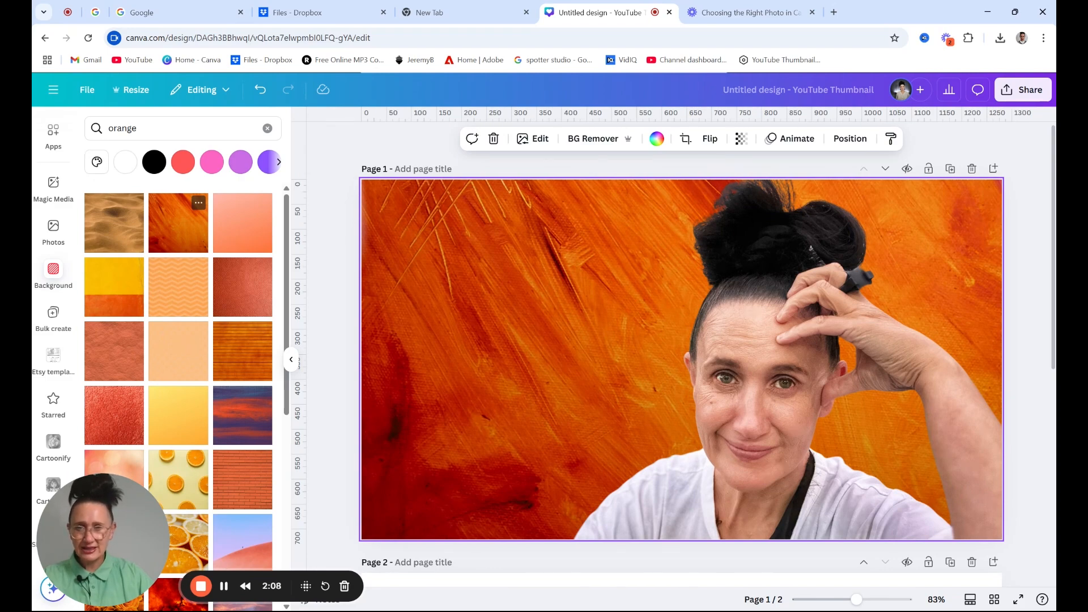
{"action": "left_click", "coordinate": [227, 397]}
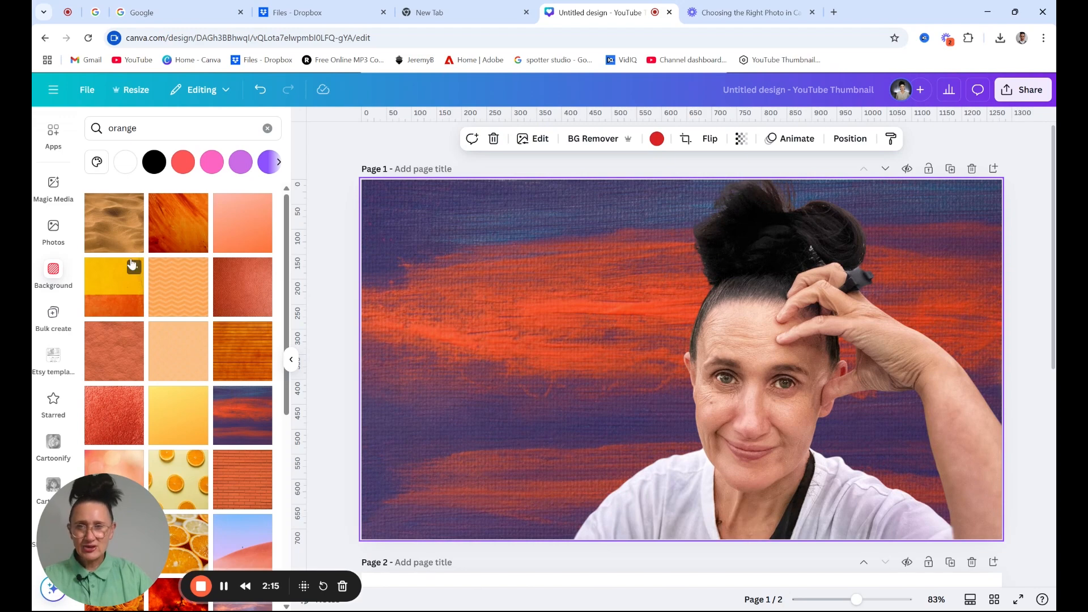
{"action": "scroll", "coordinate": [181, 284], "scroll_direction": "down", "scroll_amount": 6}
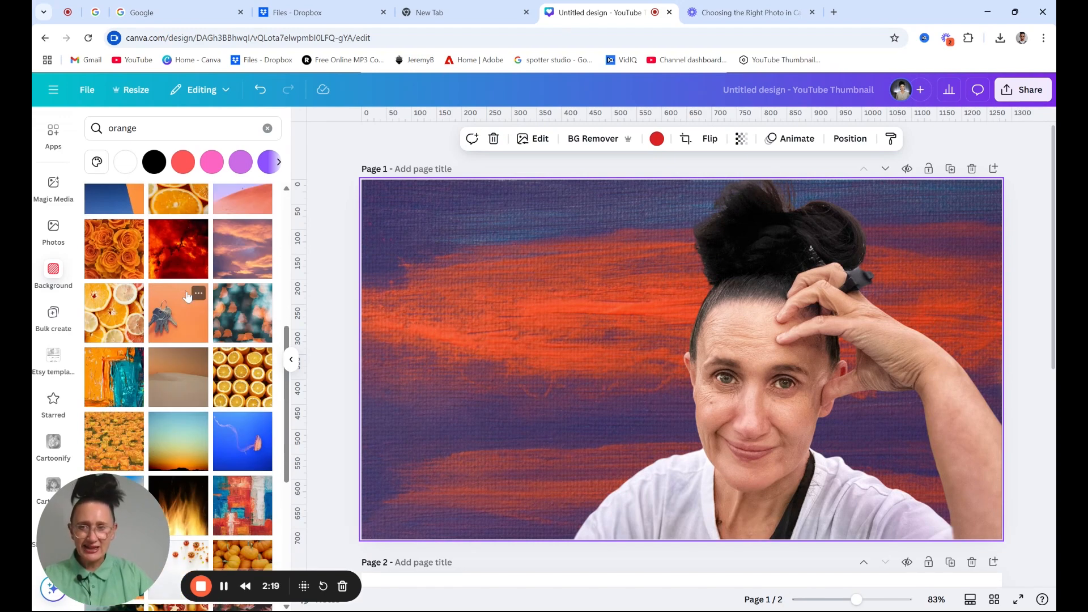
{"action": "scroll", "coordinate": [171, 340], "scroll_direction": "down", "scroll_amount": 1}
{"action": "left_click", "coordinate": [172, 389]}
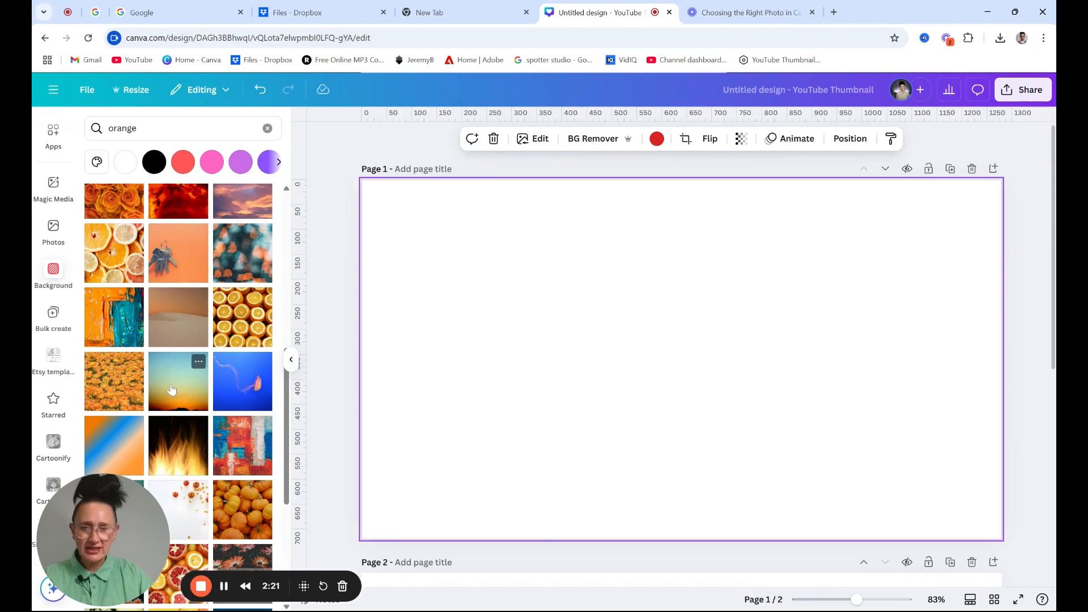
{"action": "scroll", "coordinate": [192, 362], "scroll_direction": "down", "scroll_amount": 3}
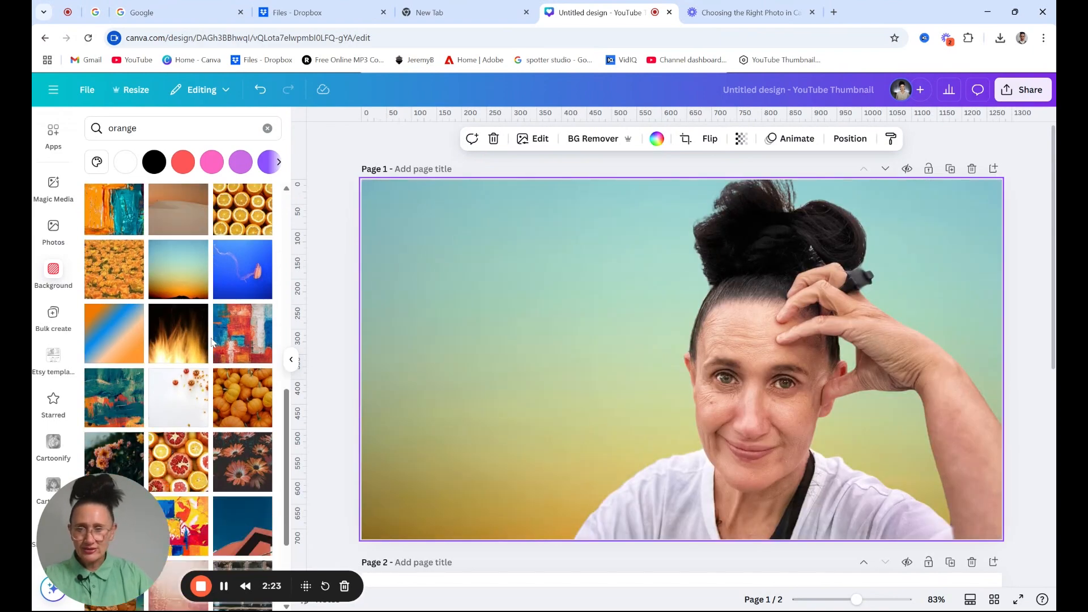
{"action": "scroll", "coordinate": [216, 356], "scroll_direction": "down", "scroll_amount": 1}
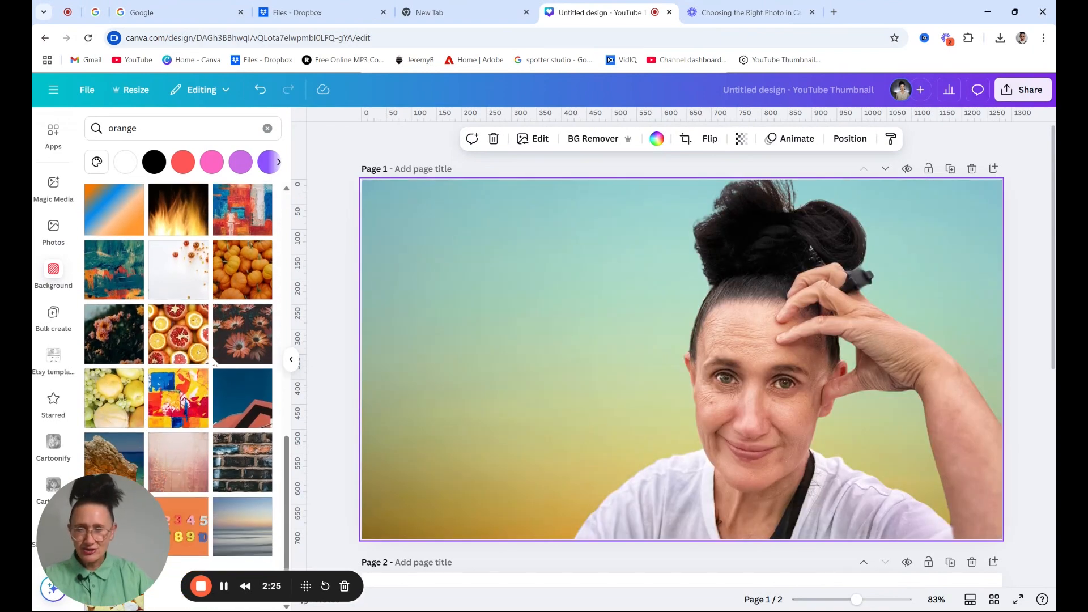
{"action": "scroll", "coordinate": [236, 344], "scroll_direction": "down", "scroll_amount": 1}
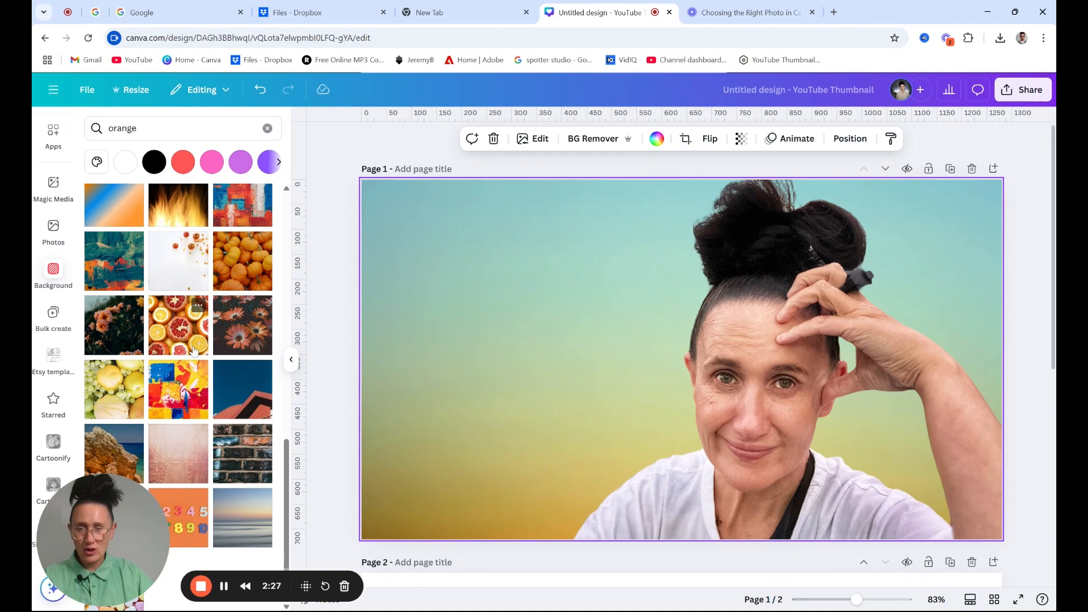
{"action": "left_click", "coordinate": [238, 377]}
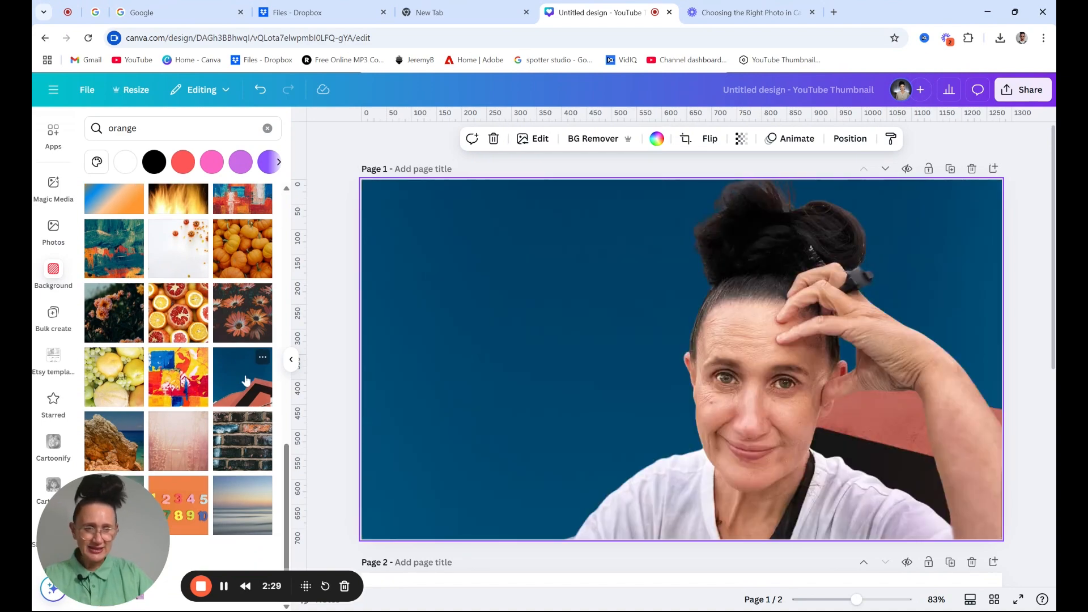
Step: Try the teal-and-orange painting, and replace it with the red-and-blue abstract painting as the background of page 1
{"action": "left_click", "coordinate": [113, 248]}
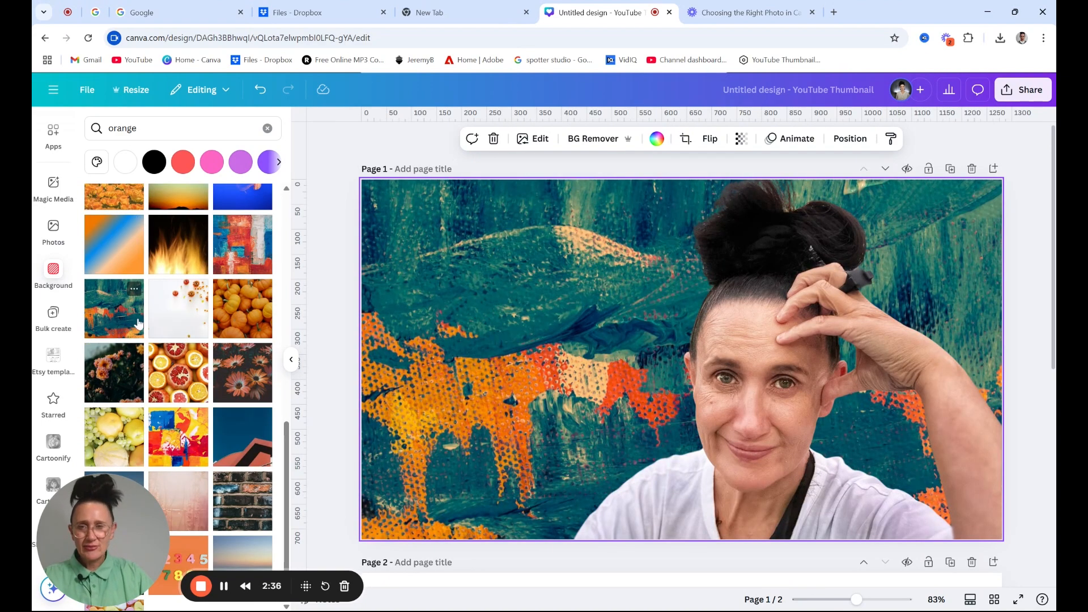
{"action": "scroll", "coordinate": [142, 326], "scroll_direction": "up", "scroll_amount": 4}
{"action": "left_click", "coordinate": [234, 480]}
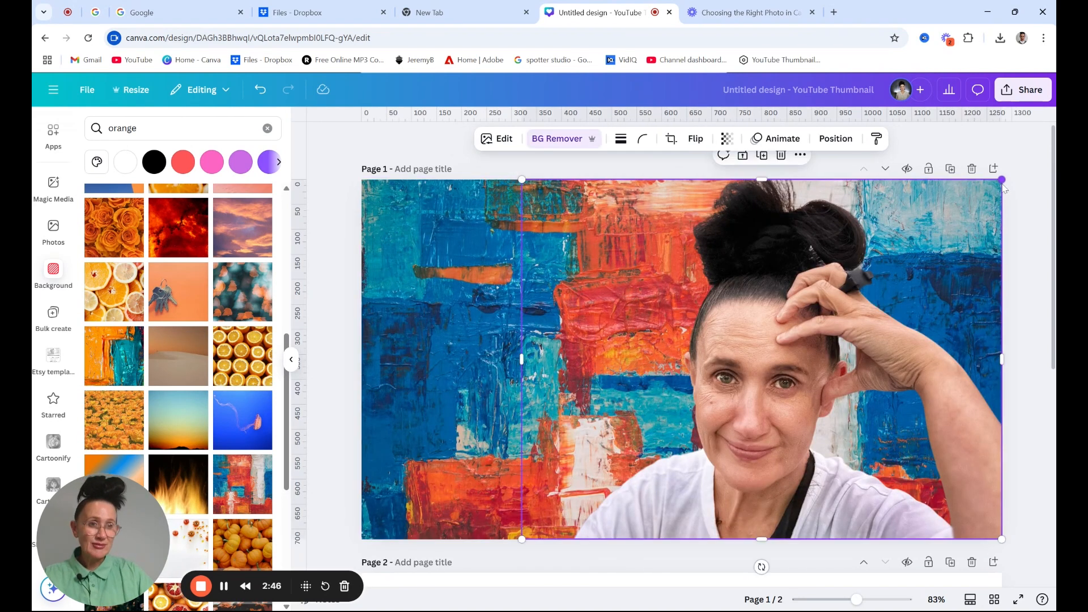
Step: Enlarge the portrait cutout past the page's top edge and align it with the page's right edge
{"action": "left_click_drag", "start_coordinate": [1002, 179], "coordinate": [1055, 125]}
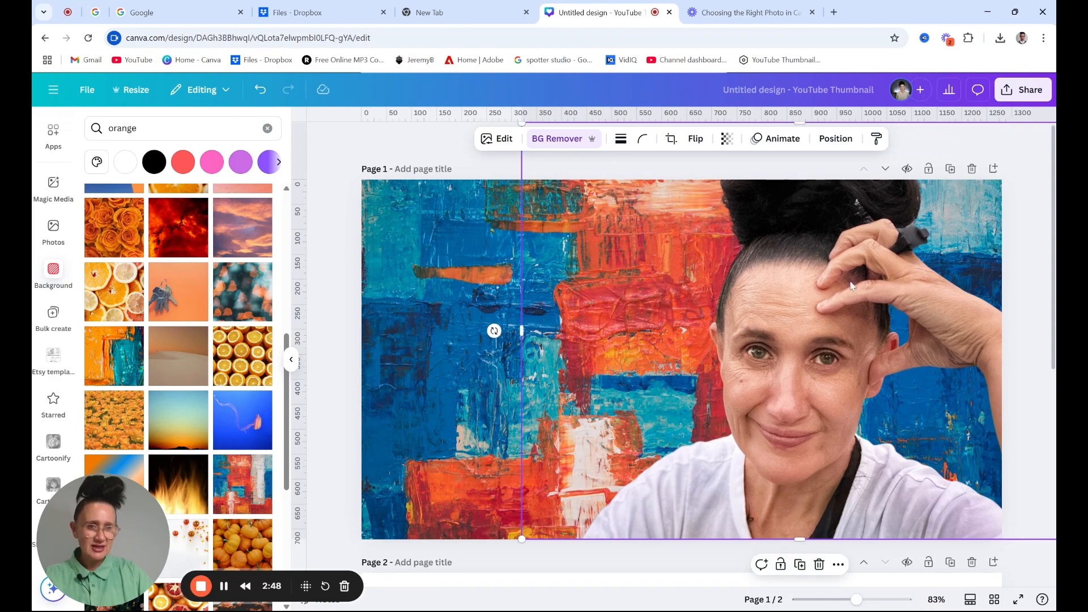
{"action": "left_click_drag", "start_coordinate": [830, 295], "coordinate": [781, 287]}
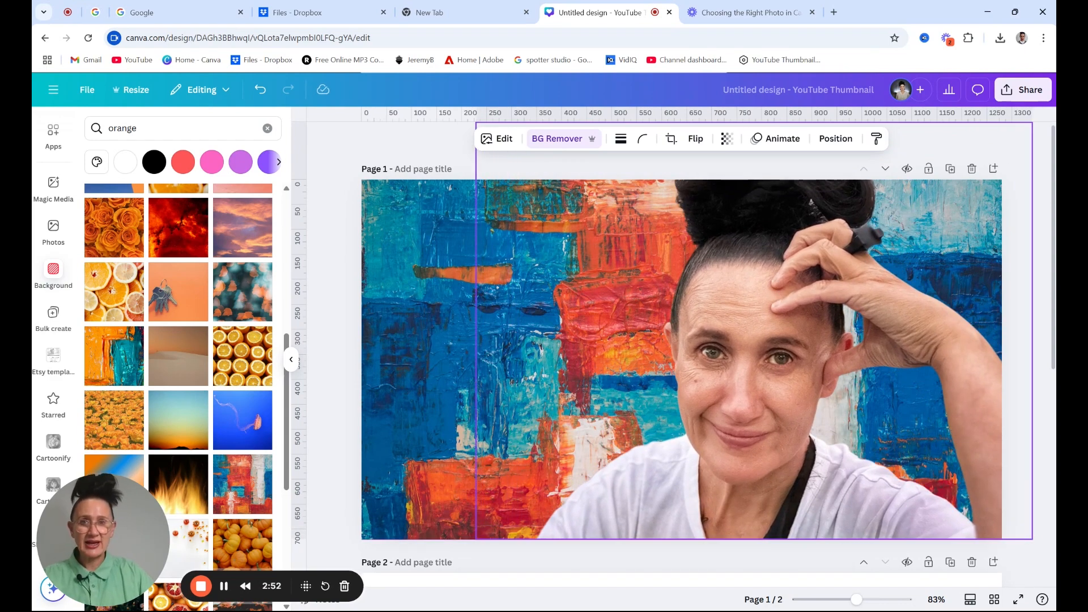
{"action": "key", "text": "Right"}
{"action": "key", "text": "Right"}
{"action": "key", "text": "Right"}
{"action": "key", "text": "Right"}
{"action": "key", "text": "Right"}
{"action": "left_click_drag", "start_coordinate": [784, 290], "coordinate": [751, 290]}
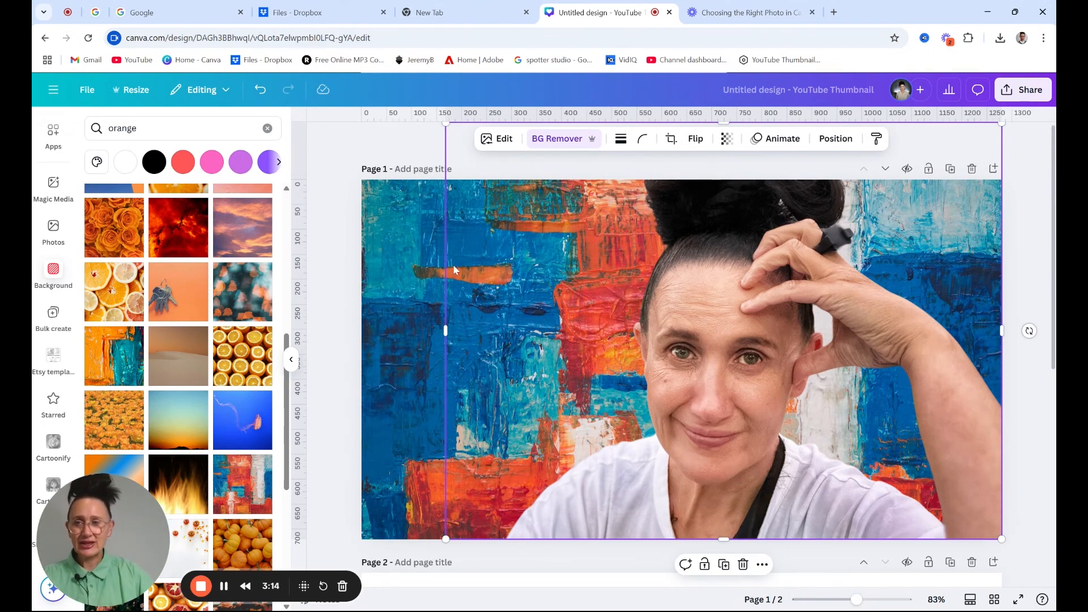
Step: Add a default heading to page 1 and place it in the upper-left area beside the portrait's hair
{"action": "scroll", "coordinate": [69, 222], "scroll_direction": "up", "scroll_amount": 1}
{"action": "scroll", "coordinate": [70, 222], "scroll_direction": "up", "scroll_amount": 3}
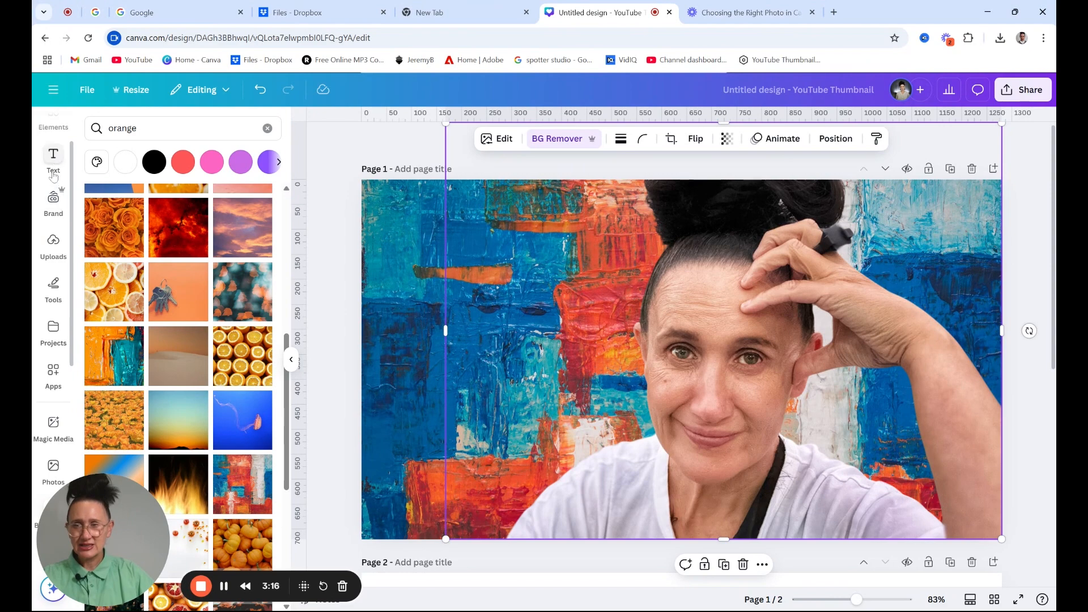
{"action": "left_click", "coordinate": [53, 156]}
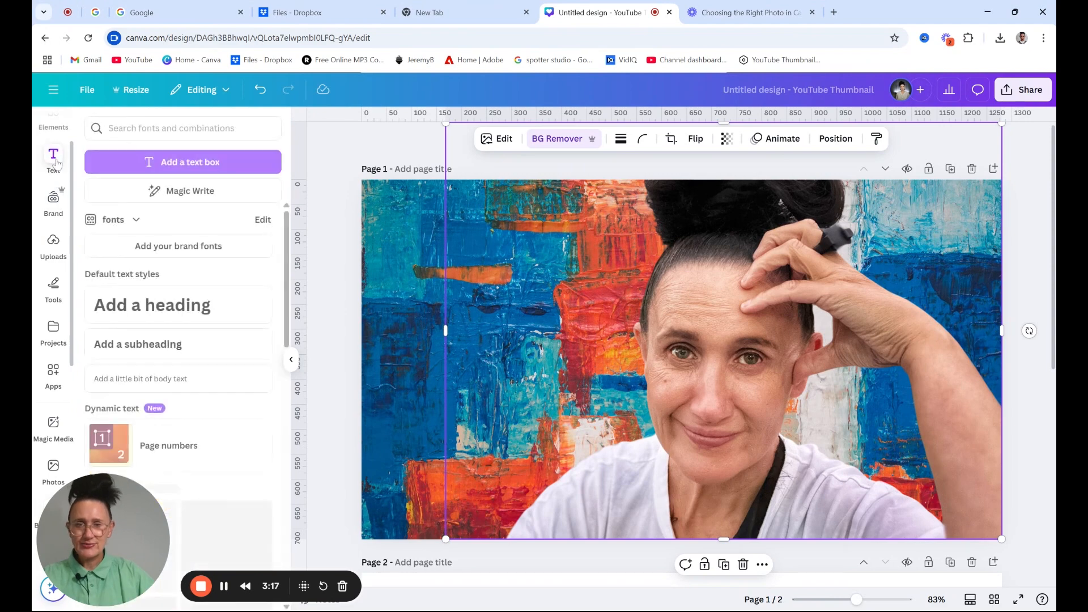
{"action": "left_click", "coordinate": [152, 305]}
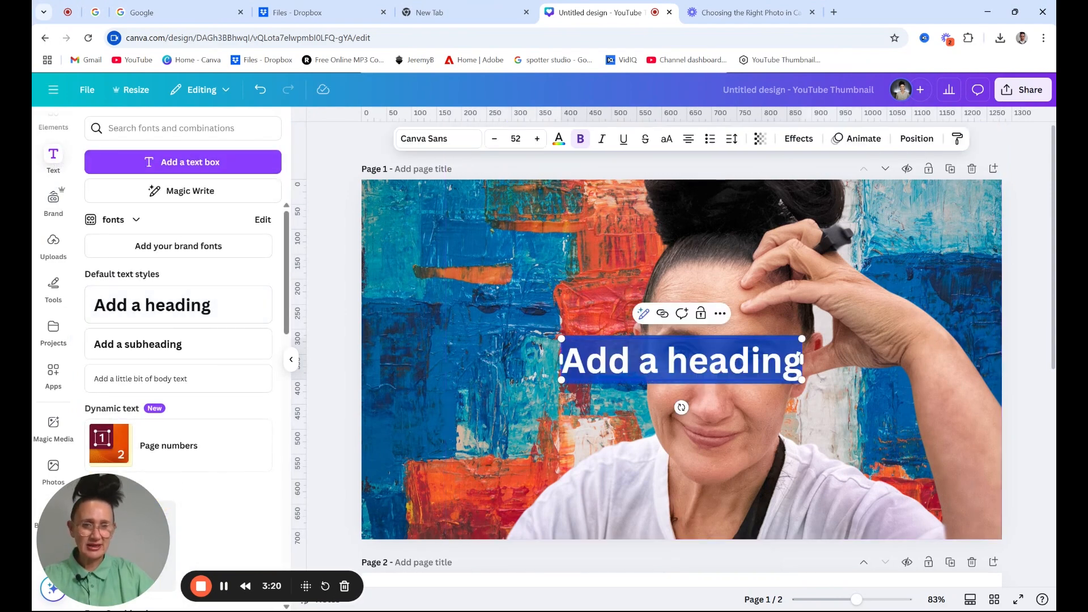
{"action": "left_click", "coordinate": [607, 362]}
{"action": "left_click", "coordinate": [602, 419]}
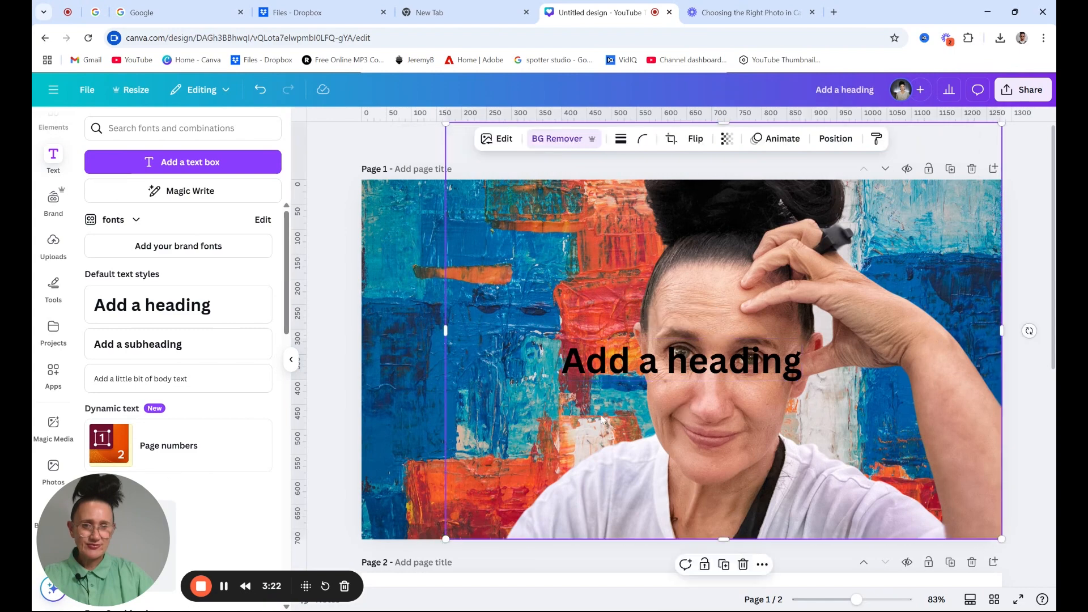
{"action": "left_click", "coordinate": [640, 361]}
{"action": "left_click_drag", "start_coordinate": [640, 360], "coordinate": [480, 246]}
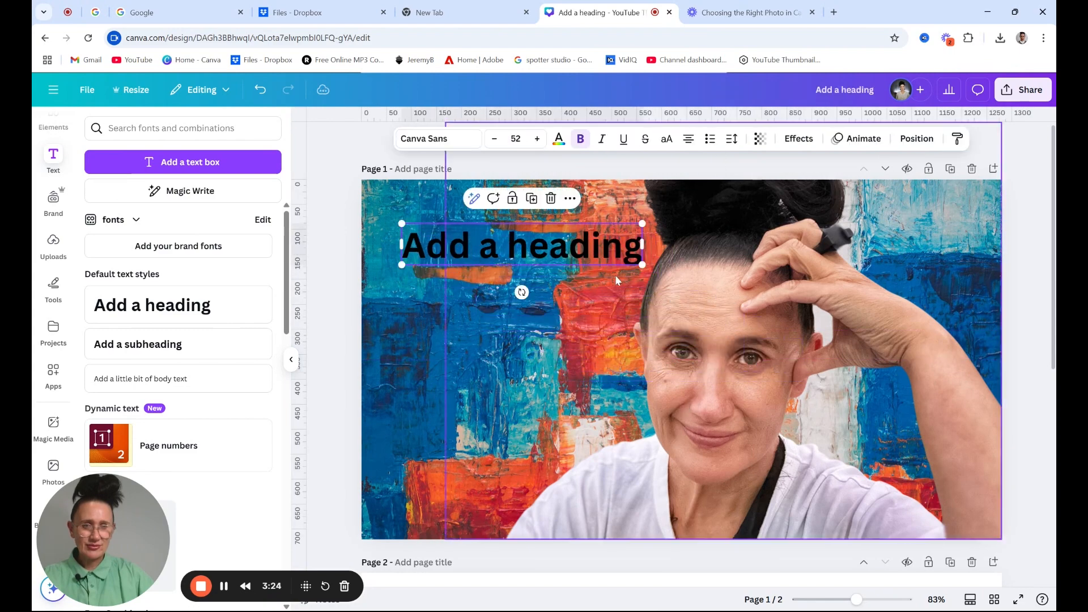
Step: Enlarge the heading to font size 74.7 and change its font to Archivo Black
{"action": "left_click_drag", "start_coordinate": [642, 265], "coordinate": [738, 346]}
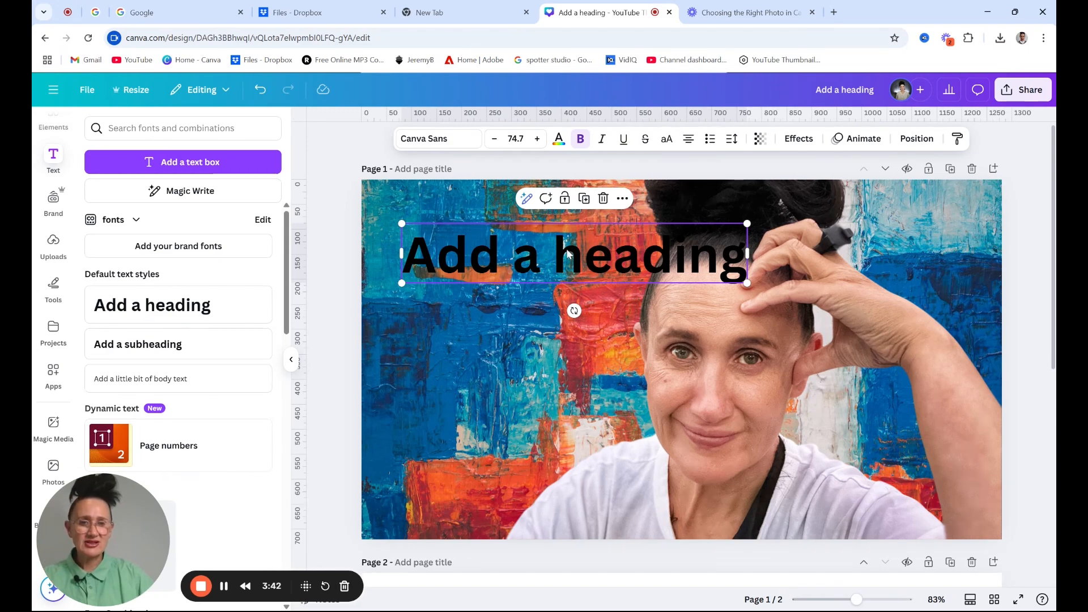
{"action": "mouse_move", "coordinate": [731, 349]}
{"action": "left_mouse_down"}
{"action": "mouse_move", "coordinate": [678, 334]}
{"action": "mouse_move", "coordinate": [647, 340]}
{"action": "mouse_move", "coordinate": [729, 344]}
{"action": "left_mouse_up"}
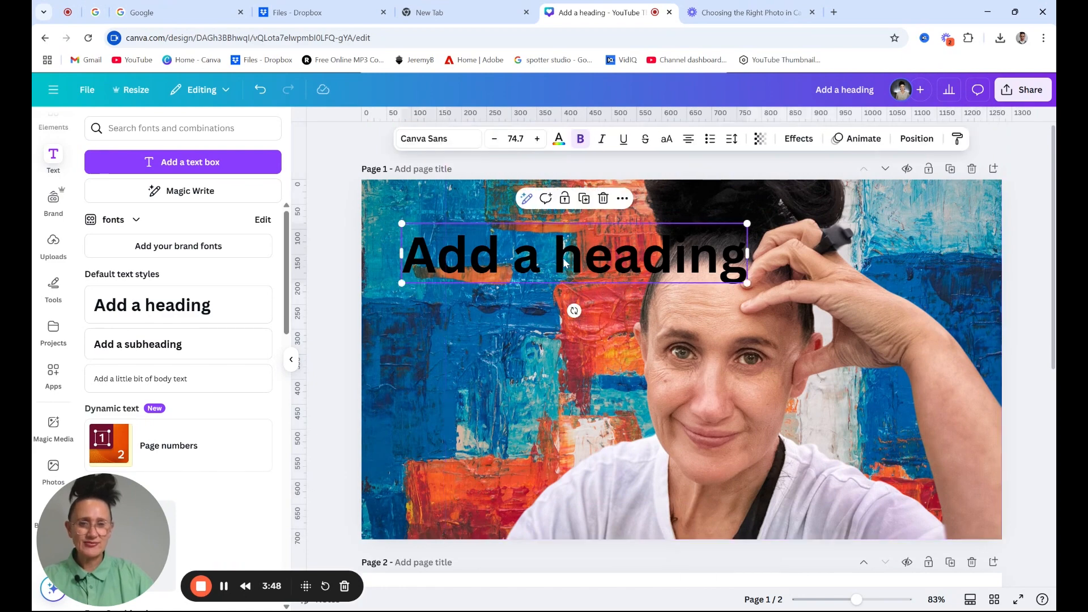
{"action": "left_click", "coordinate": [438, 138]}
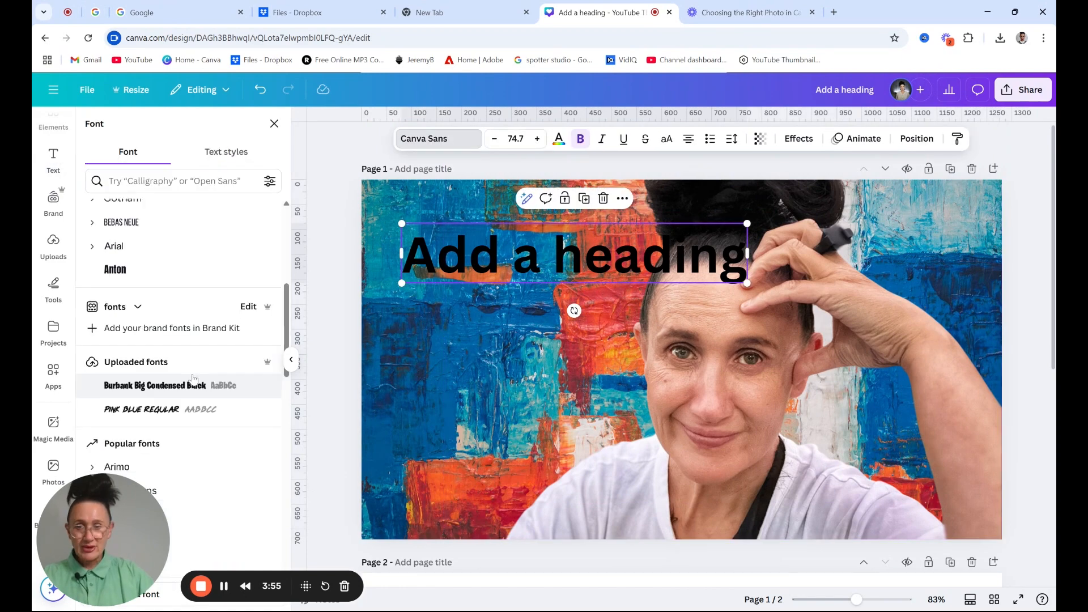
{"action": "scroll", "coordinate": [192, 363], "scroll_direction": "down", "scroll_amount": 2}
{"action": "scroll", "coordinate": [192, 368], "scroll_direction": "down", "scroll_amount": 3}
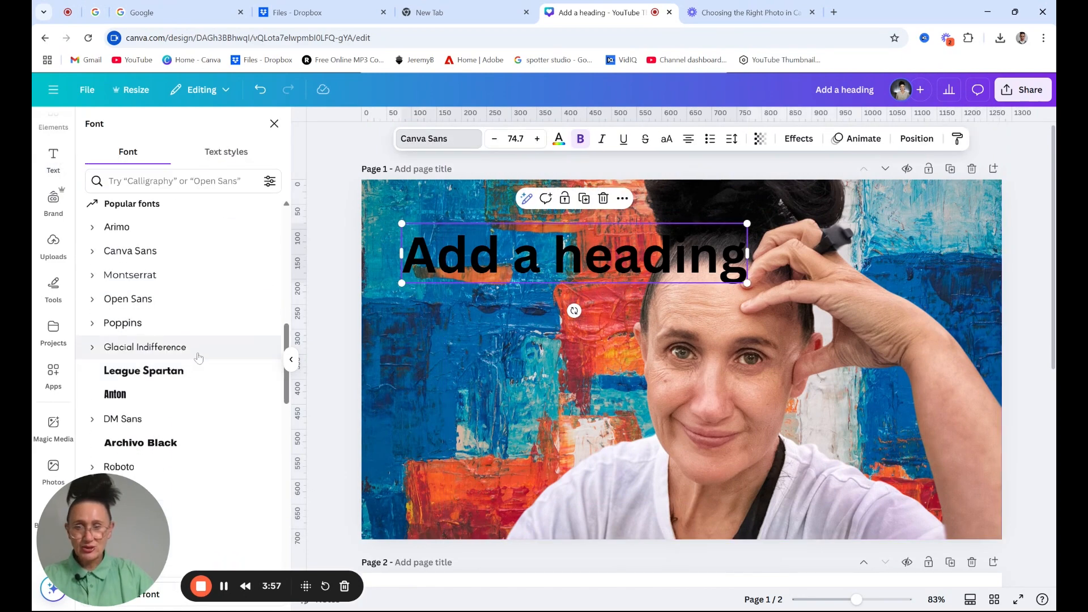
{"action": "scroll", "coordinate": [156, 346], "scroll_direction": "down", "scroll_amount": 1}
{"action": "left_click", "coordinate": [160, 324]}
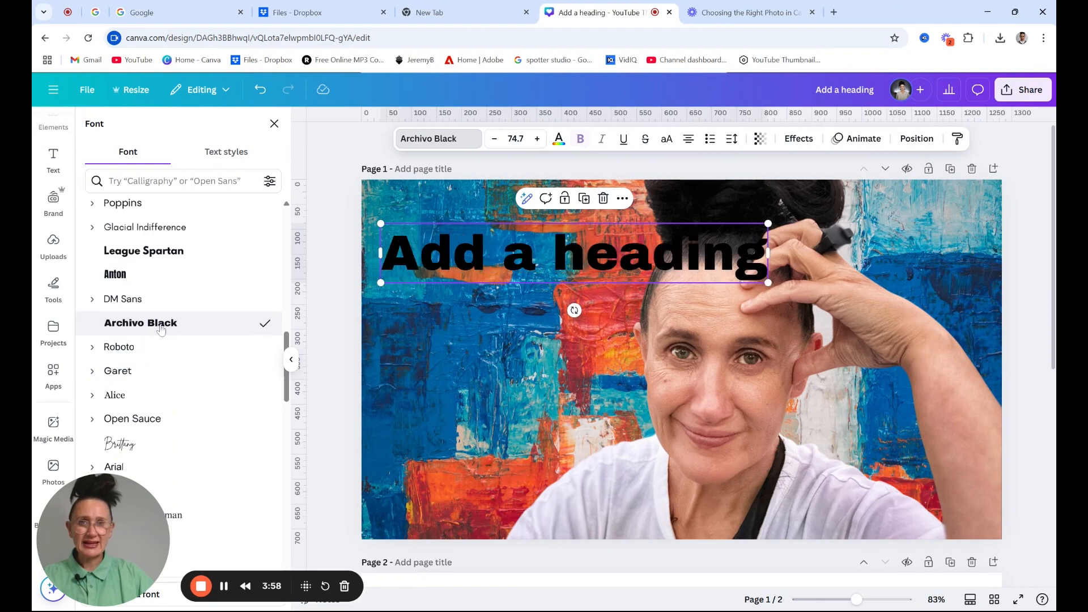
Step: Set the text colour of the whole heading to white
{"action": "double_click", "coordinate": [617, 262]}
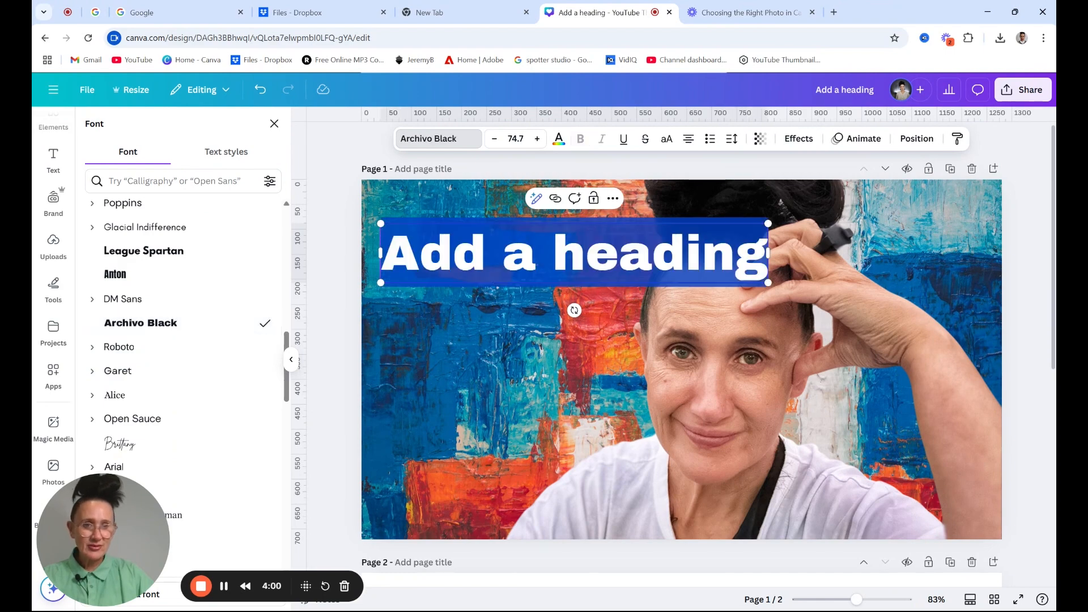
{"action": "left_click", "coordinate": [559, 138]}
{"action": "left_click", "coordinate": [164, 215]}
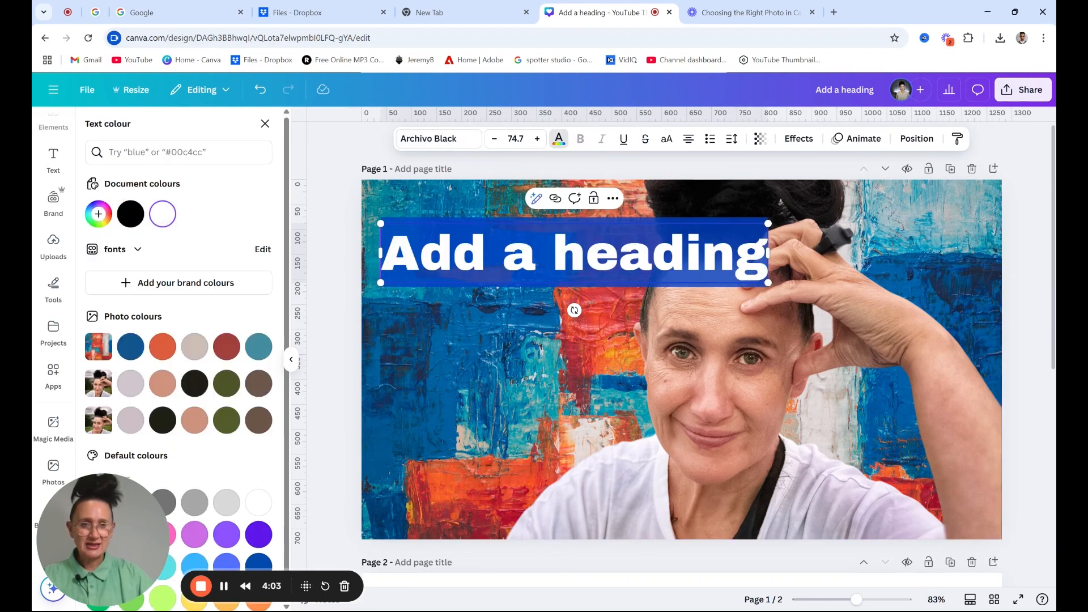
{"action": "left_click", "coordinate": [644, 340]}
{"action": "left_click_drag", "start_coordinate": [638, 272], "coordinate": [651, 258]}
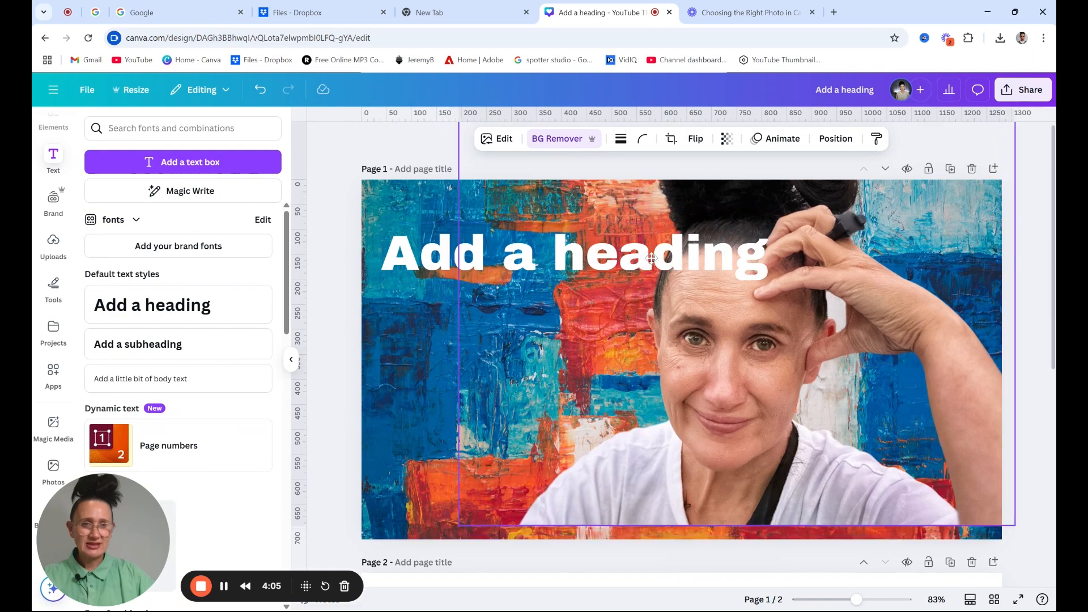
{"action": "left_click", "coordinate": [260, 92]}
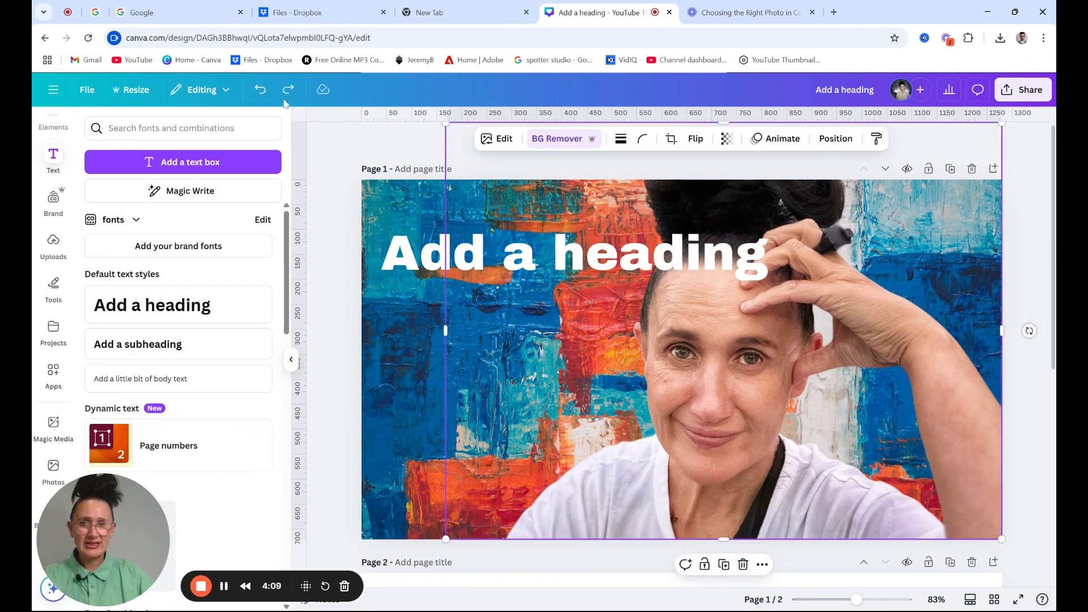
Step: Duplicate the white heading twice and stack the copies beneath the original to form three lines
{"action": "left_click", "coordinate": [551, 264]}
{"action": "left_click", "coordinate": [583, 198]}
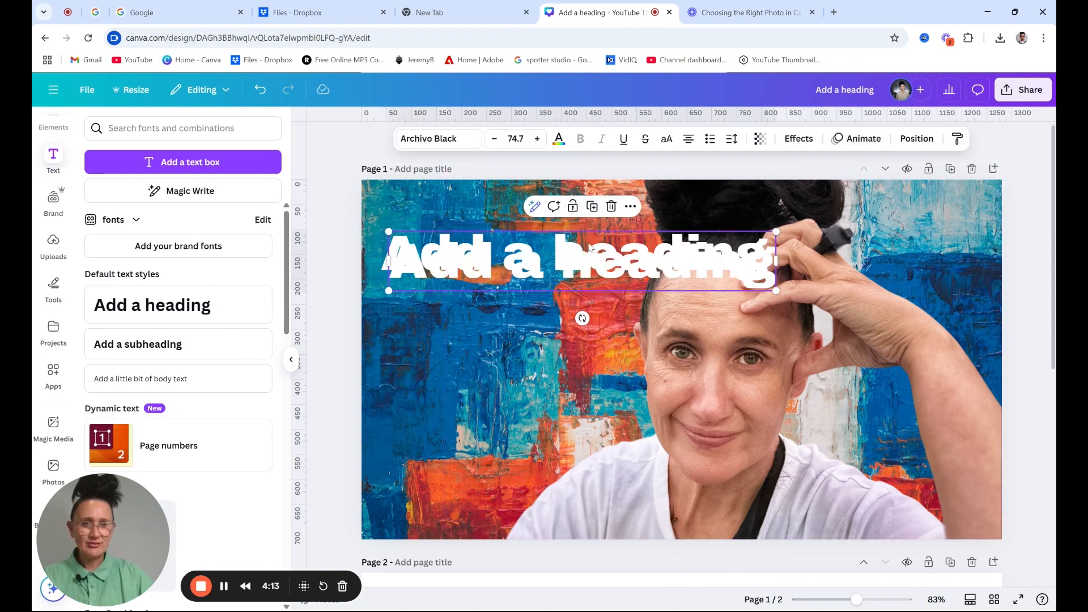
{"action": "left_click_drag", "start_coordinate": [590, 247], "coordinate": [585, 320]}
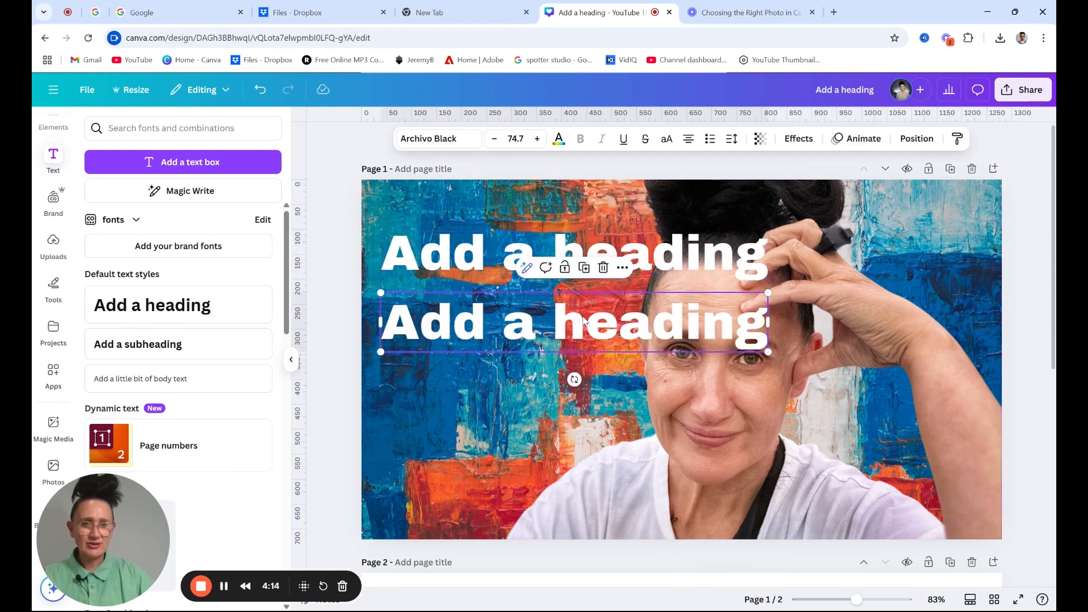
{"action": "left_click", "coordinate": [584, 269]}
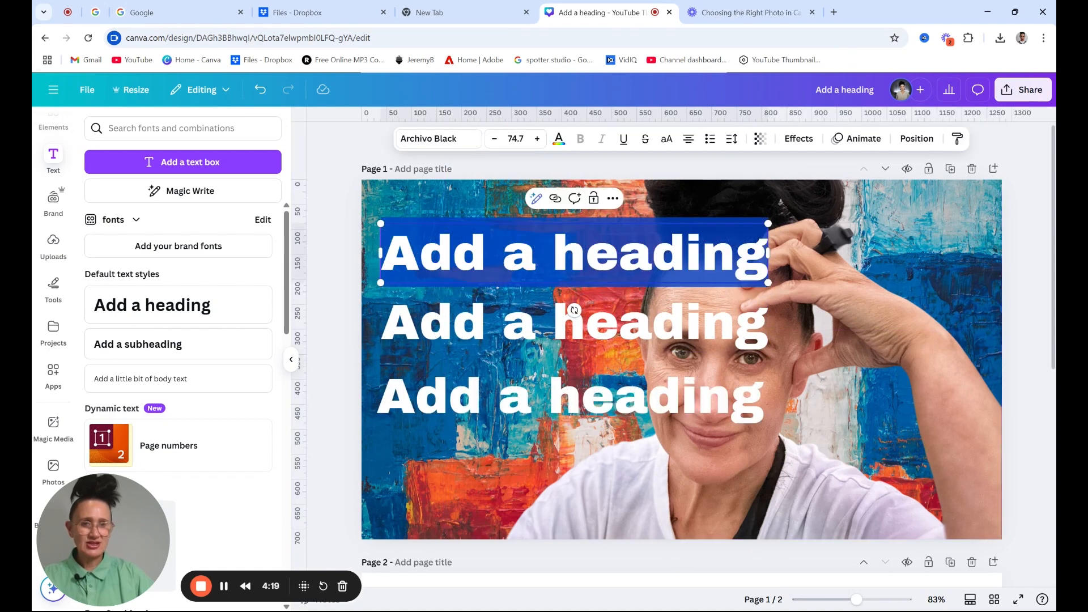
Step: Replace the text of the uppermost heading with "DO THIS"
{"action": "left_click", "coordinate": [766, 252]}
{"action": "key", "text": "BackSpace"}
{"action": "key", "text": "BackSpace"}
{"action": "key", "text": "BackSpace"}
{"action": "key", "text": "BackSpace"}
{"action": "key", "text": "BackSpace"}
{"action": "key", "text": "BackSpace"}
{"action": "key", "text": "BackSpace"}
{"action": "key", "text": "BackSpace"}
{"action": "key", "text": "BackSpace"}
{"action": "key", "text": "BackSpace"}
{"action": "key", "text": "BackSpace"}
{"action": "key", "text": "BackSpace"}
{"action": "key", "text": "BackSpace"}
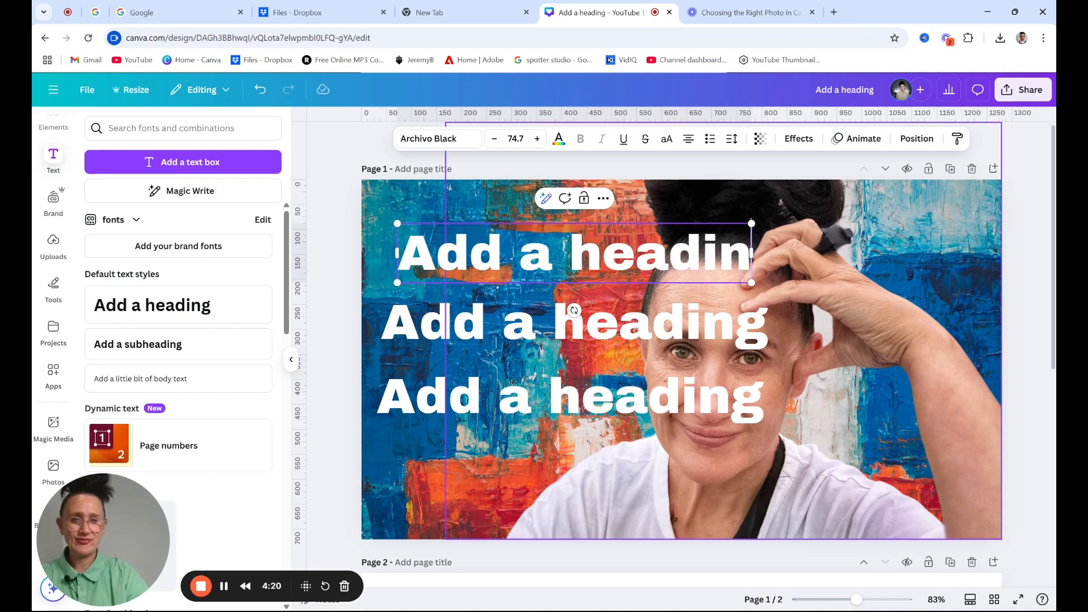
{"action": "type", "text": "DO THIS"}
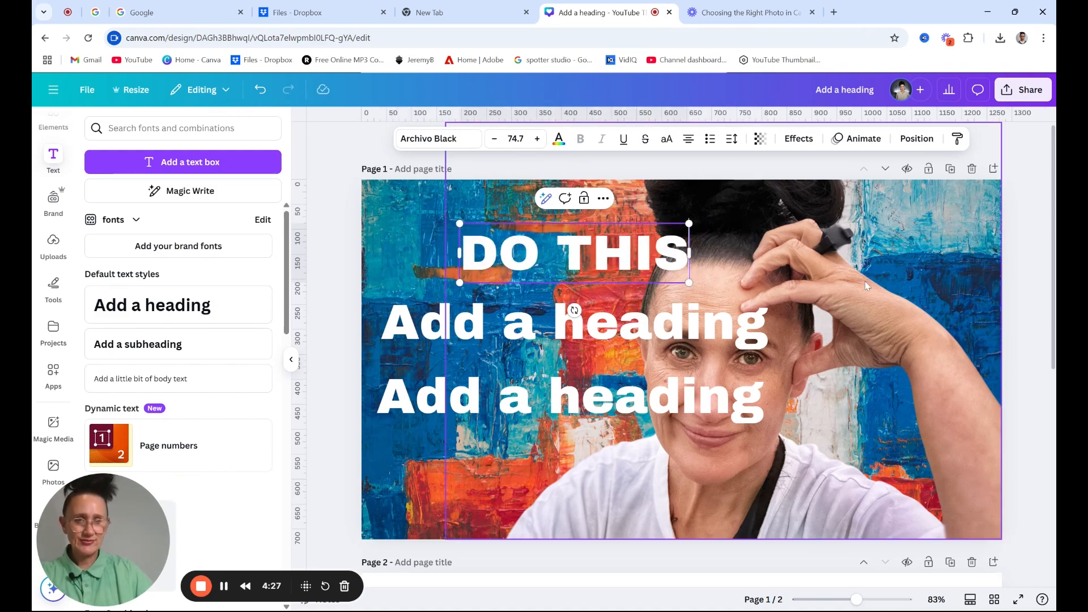
Step: Replace the text of the middle heading with "BEFORE"
{"action": "left_click", "coordinate": [753, 335]}
{"action": "left_click", "coordinate": [759, 335]}
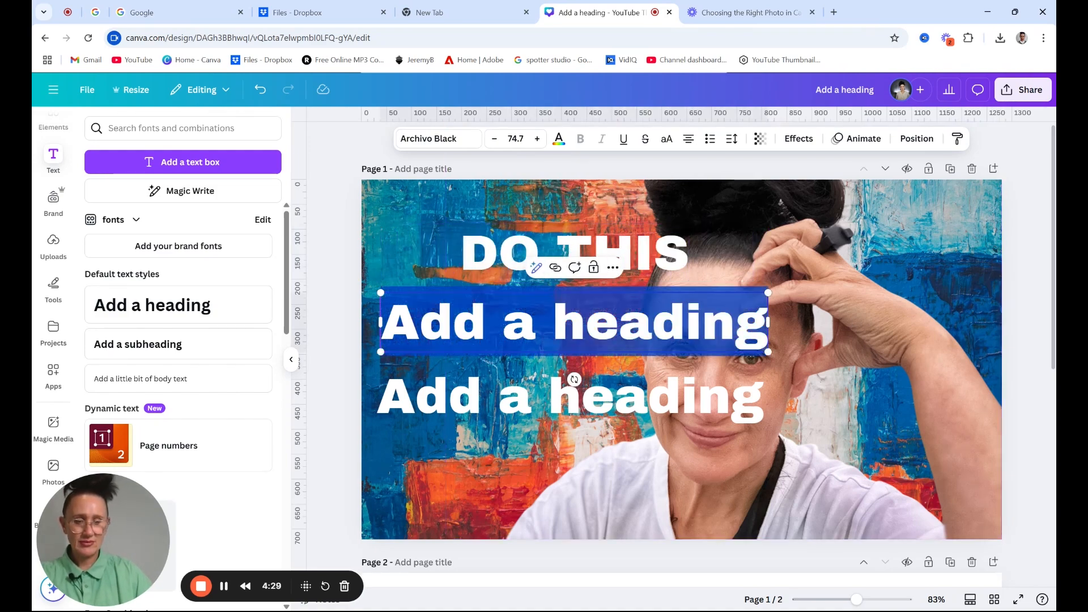
{"action": "type", "text": "BEFORE"}
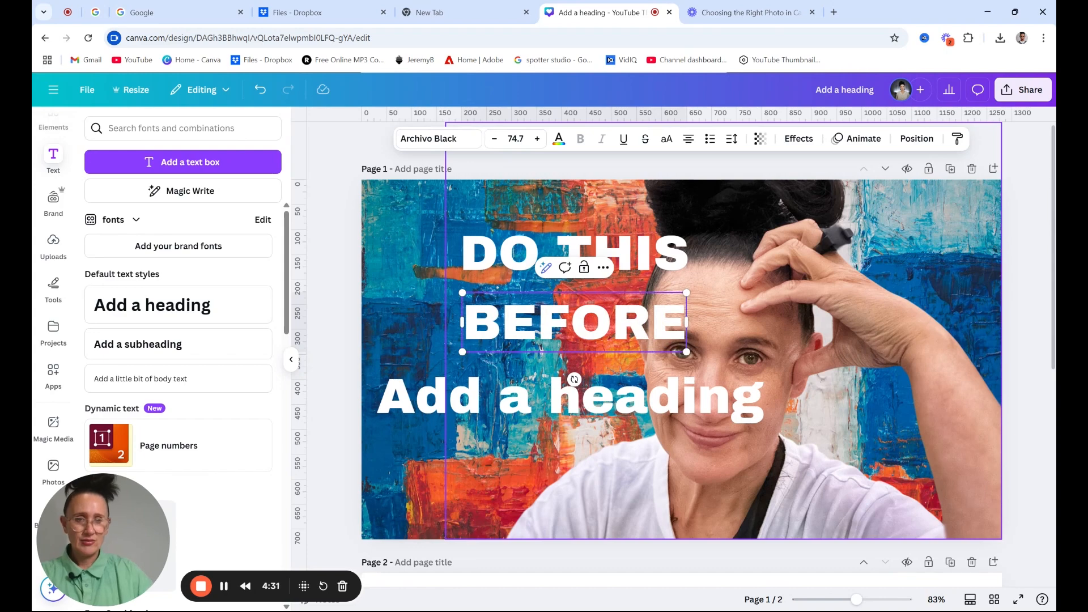
Step: Replace the text of the lowest heading with "POSTING"
{"action": "left_click", "coordinate": [724, 391]}
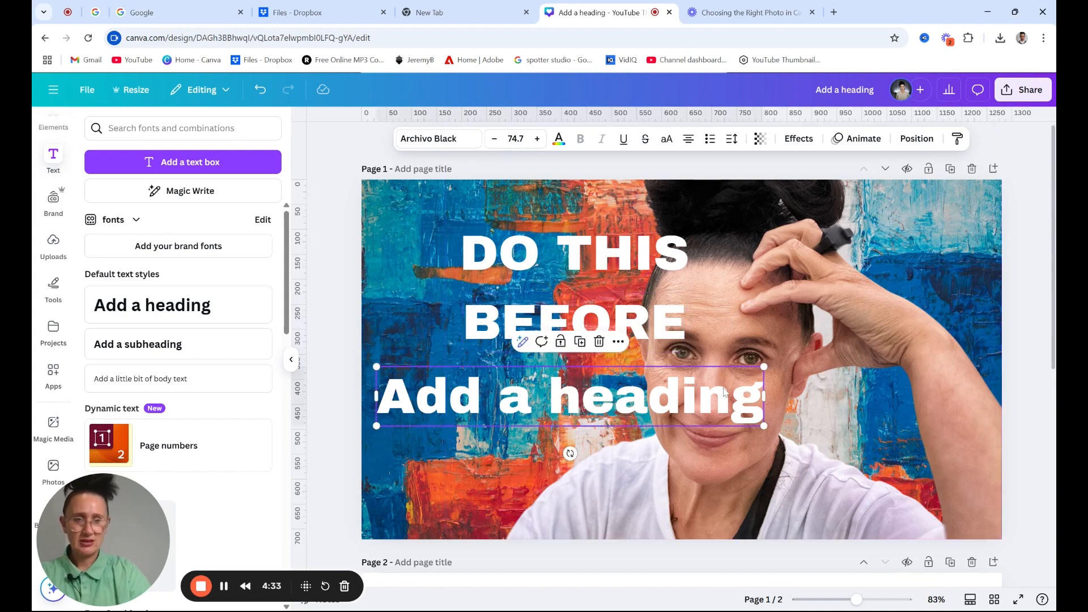
{"action": "left_click", "coordinate": [724, 391]}
{"action": "type", "text": "POSTNG"}
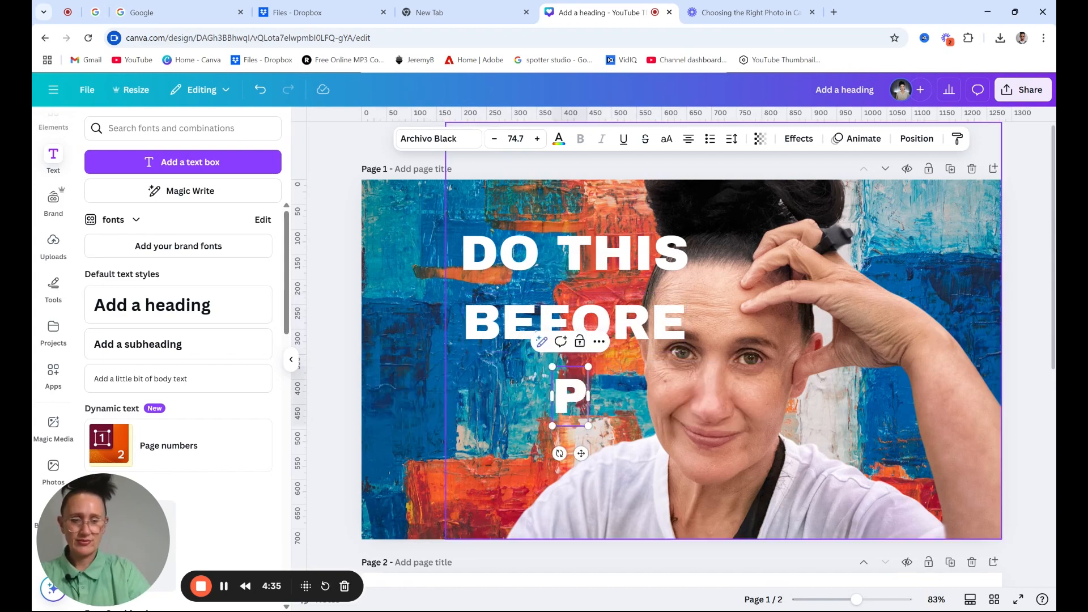
{"action": "key", "text": "BackSpace"}
{"action": "key", "text": "BackSpace"}
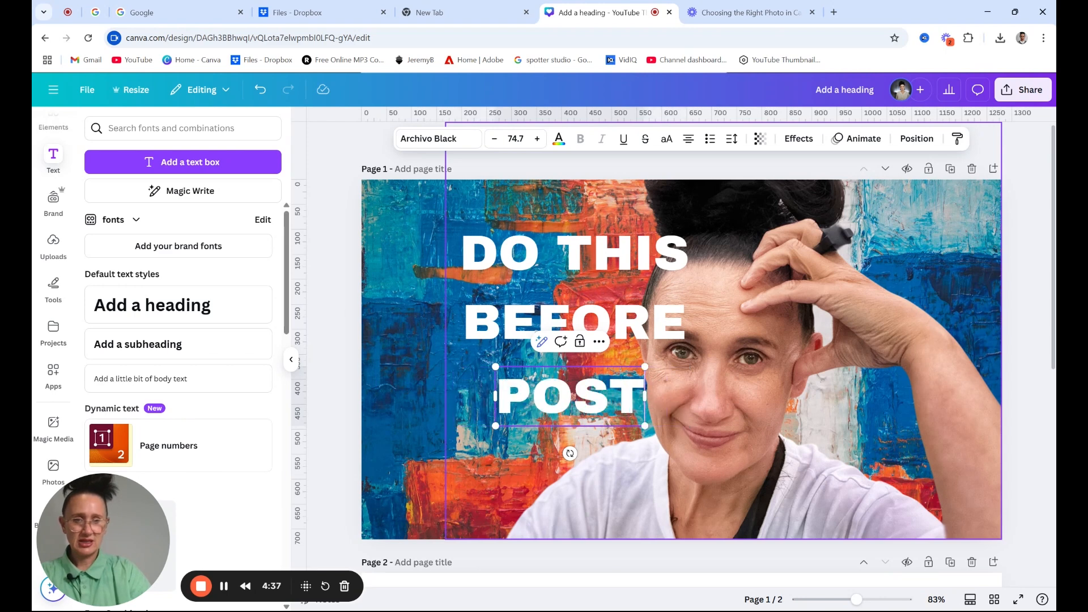
{"action": "type", "text": "ING"}
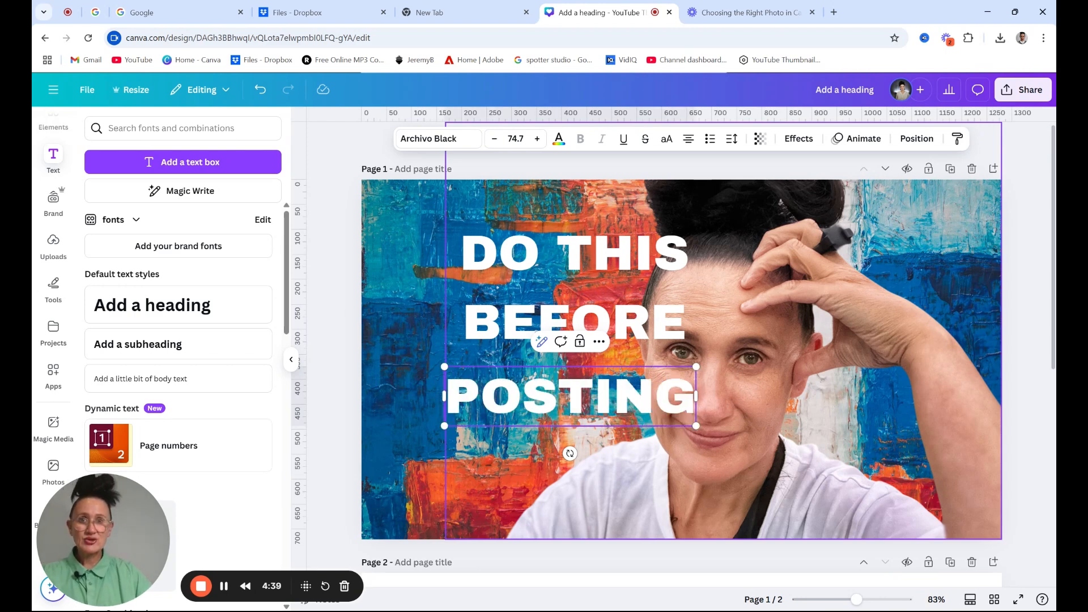
Step: Enlarge DO THIS to font size 101 in page 1's upper-left corner, and set BEFORE to font size 101
{"action": "left_click", "coordinate": [677, 266]}
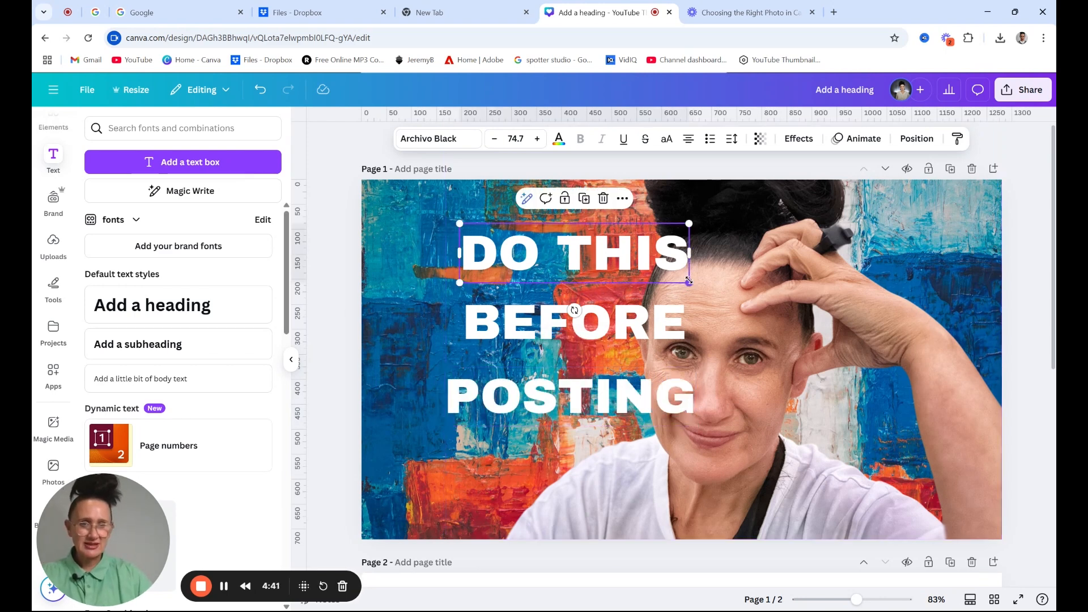
{"action": "left_click_drag", "start_coordinate": [689, 280], "coordinate": [592, 231]}
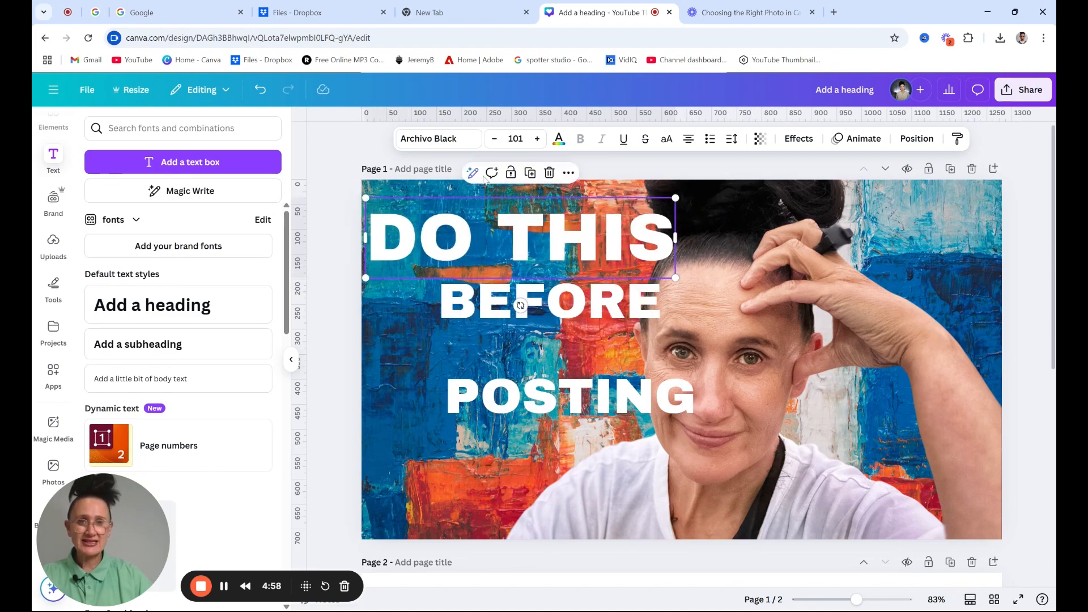
{"action": "left_click", "coordinate": [521, 227]}
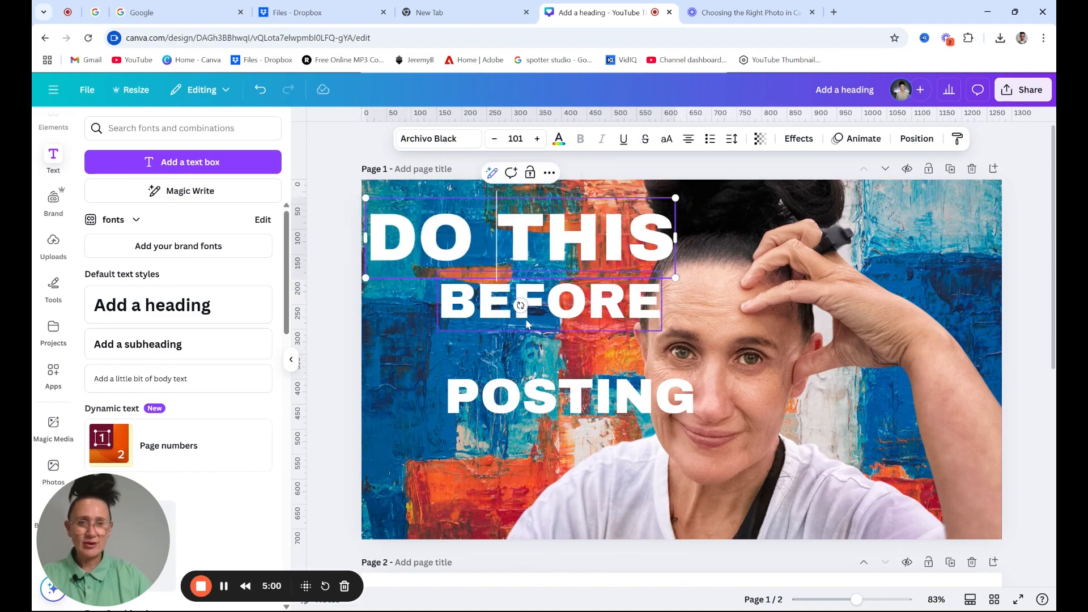
{"action": "left_click", "coordinate": [526, 319]}
{"action": "left_click", "coordinate": [515, 139]}
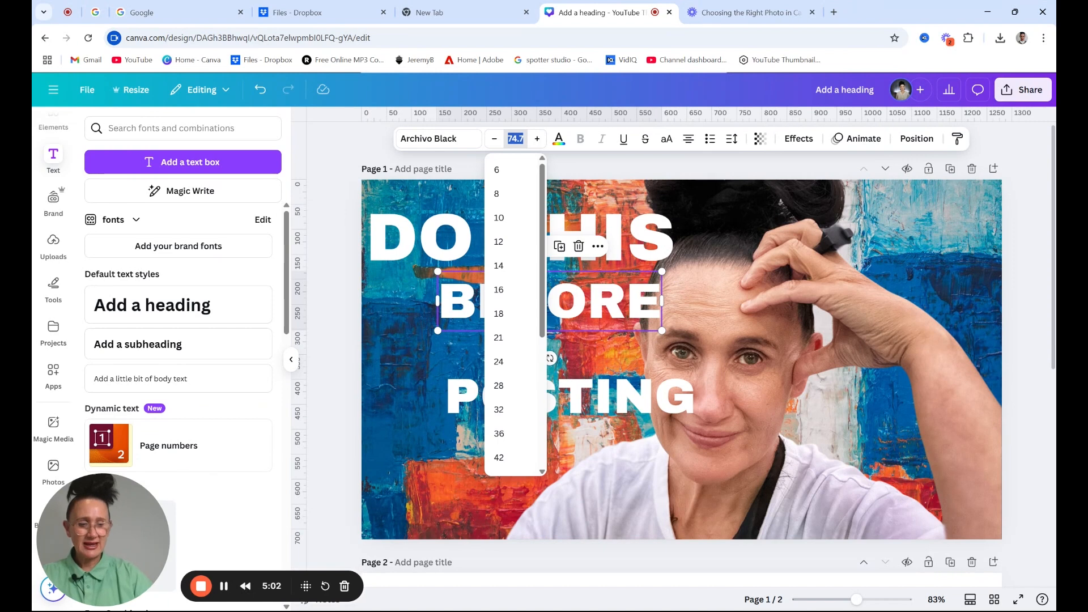
{"action": "type", "text": "101"}
{"action": "key", "text": "Return"}
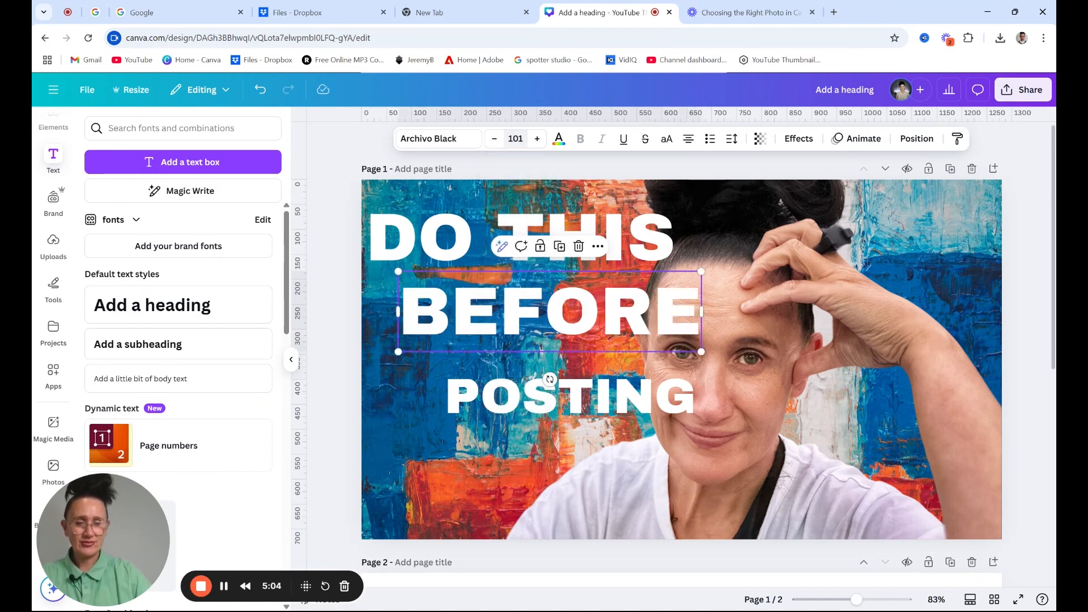
Step: Set POSTING to font size 101 and move it directly beneath BEFORE, against the page's left edge
{"action": "left_click", "coordinate": [558, 395]}
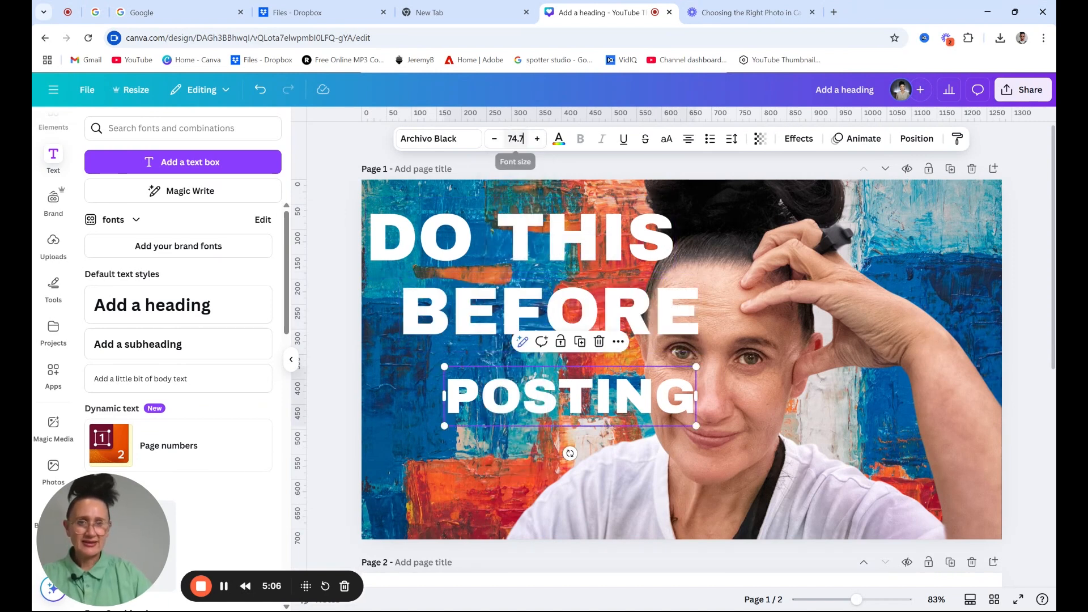
{"action": "left_click", "coordinate": [515, 138]}
{"action": "type", "text": "101"}
{"action": "key", "text": "Return"}
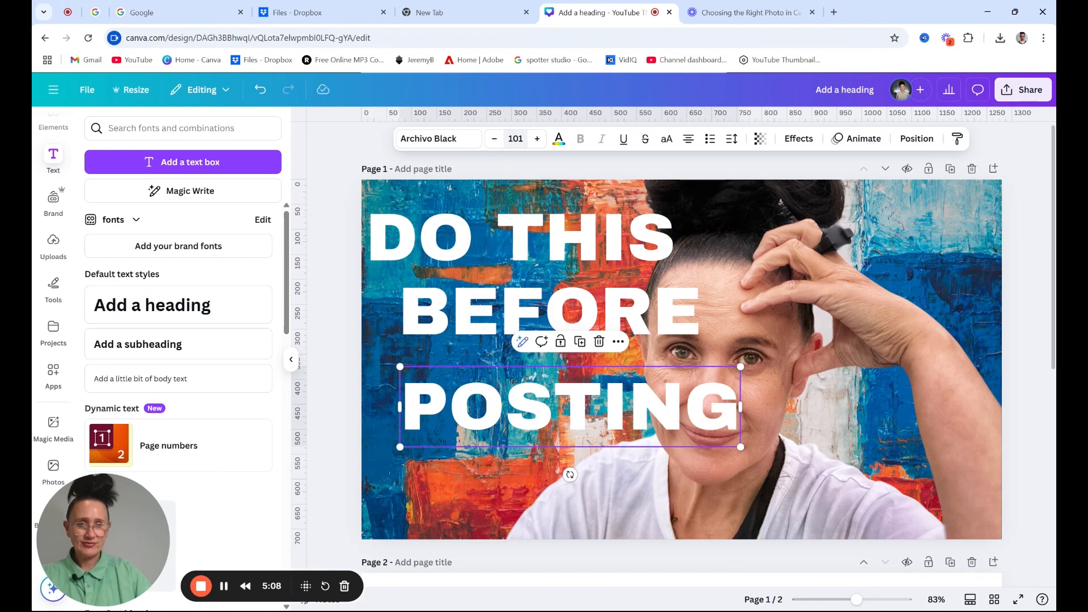
{"action": "left_click_drag", "start_coordinate": [580, 419], "coordinate": [538, 390]}
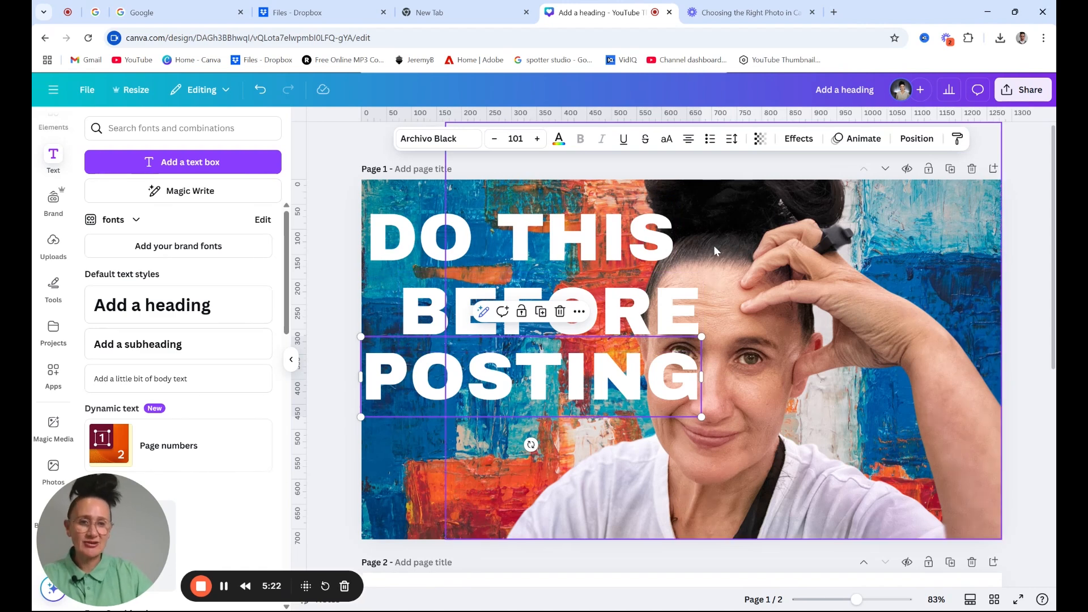
Step: Shift the portrait cutout to the right so the face sits just beside the three text lines
{"action": "left_click_drag", "start_coordinate": [716, 245], "coordinate": [780, 245]}
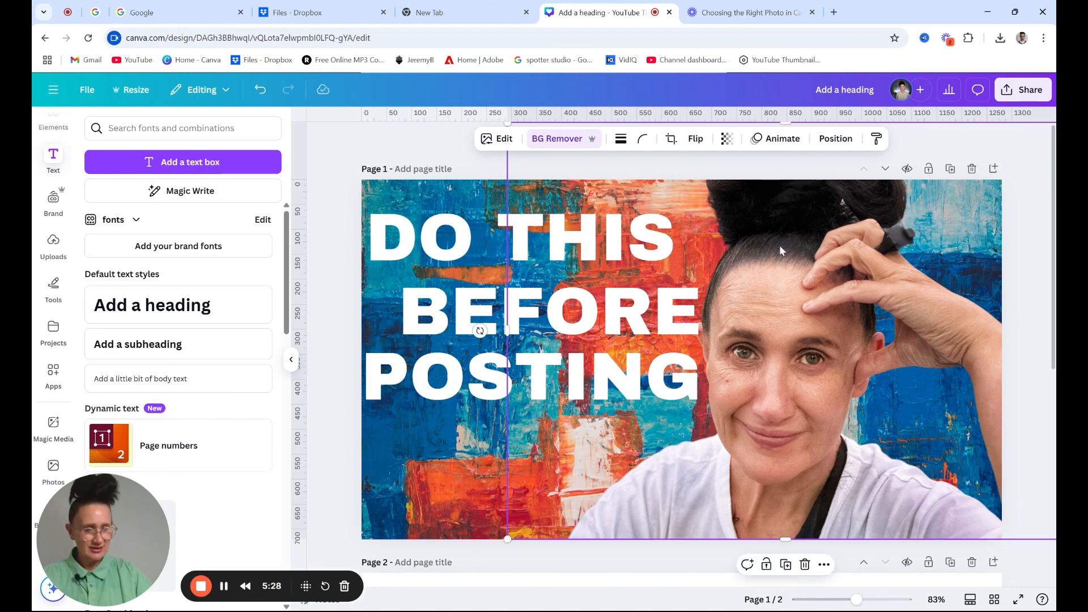
{"action": "left_click_drag", "start_coordinate": [590, 242], "coordinate": [608, 243]}
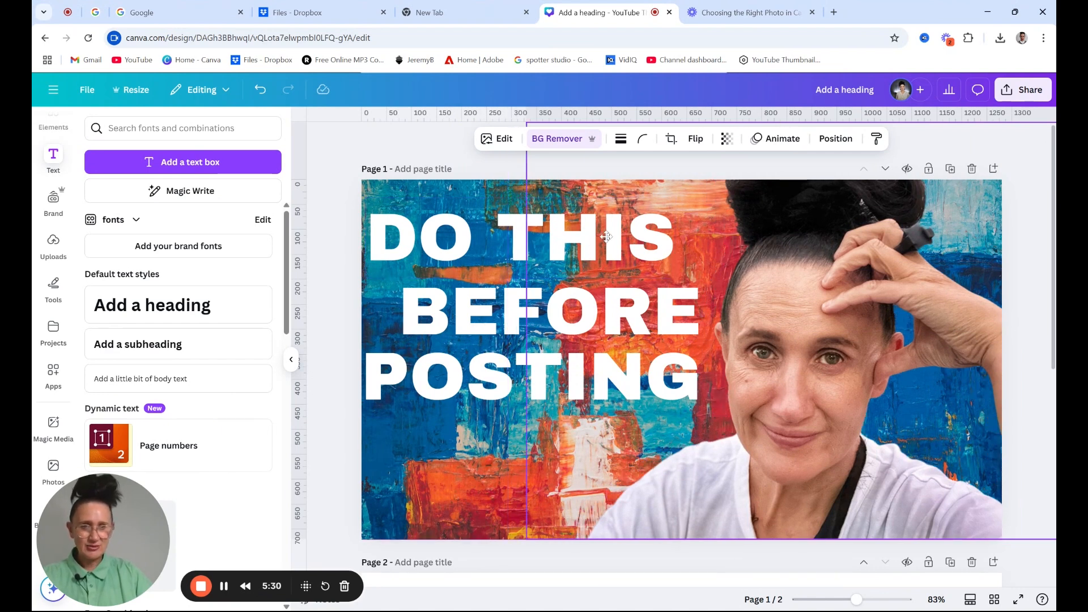
{"action": "left_click_drag", "start_coordinate": [836, 282], "coordinate": [808, 282]}
Step: Enlarge DO THIS to font size 114 and set BEFORE to font size 114 as well
{"action": "left_click", "coordinate": [638, 250]}
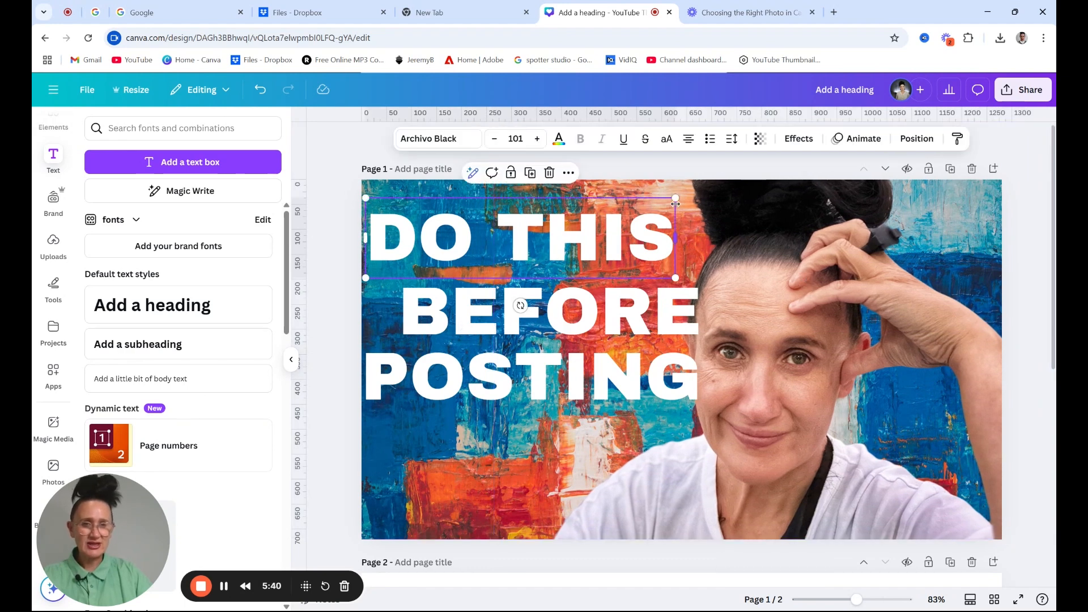
{"action": "left_click_drag", "start_coordinate": [676, 197], "coordinate": [717, 187]}
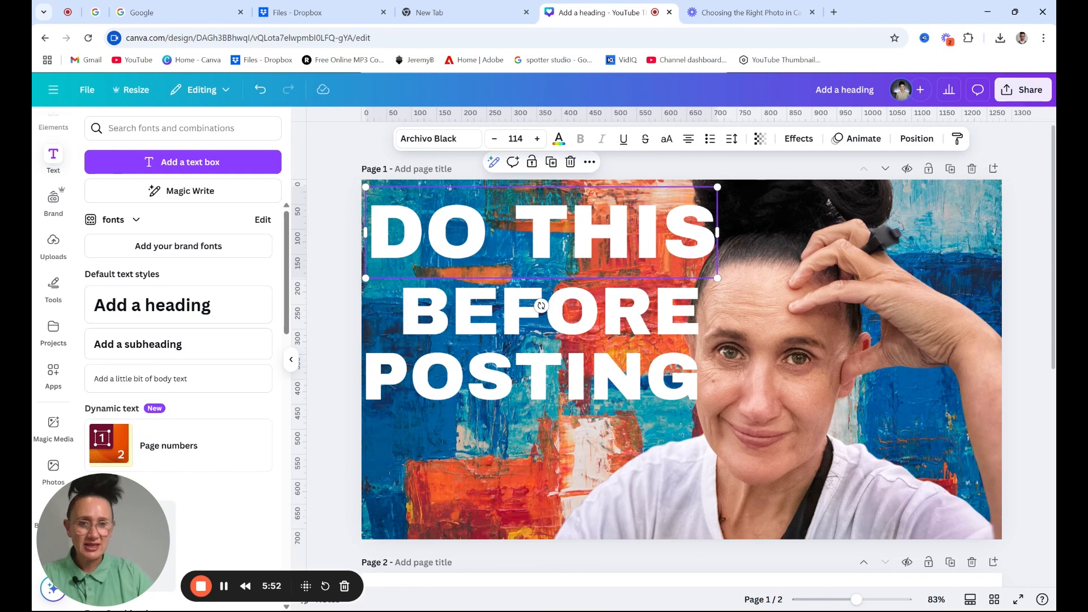
{"action": "left_click", "coordinate": [614, 301]}
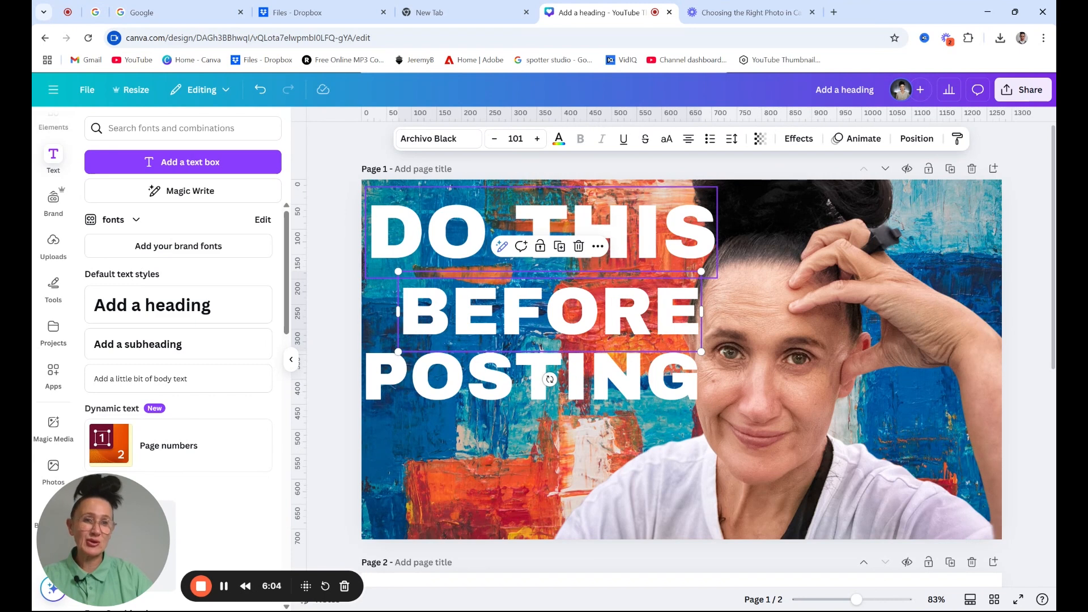
{"action": "left_click", "coordinate": [536, 139]}
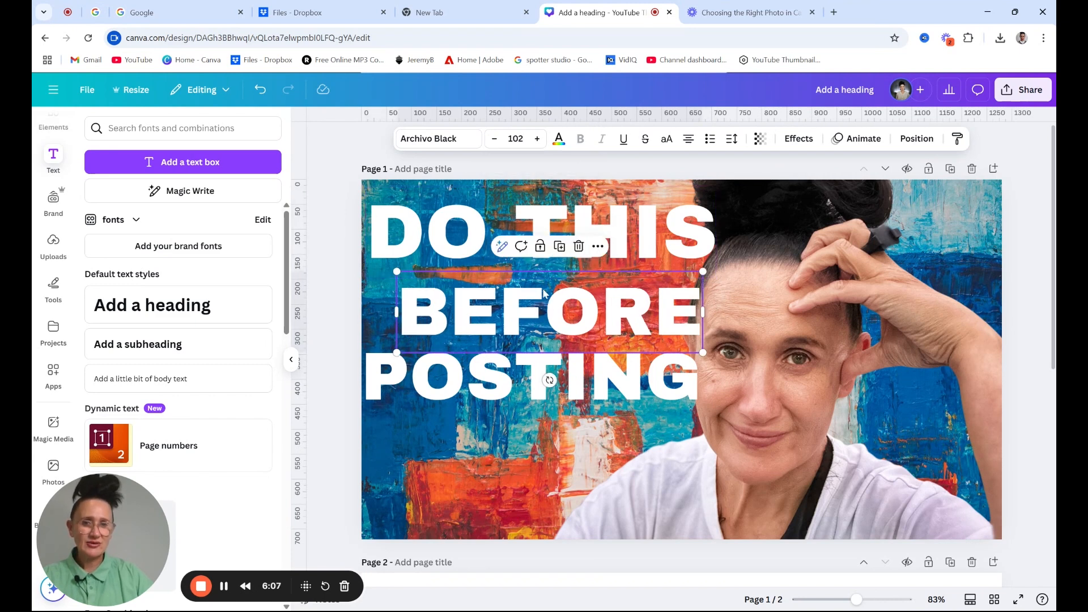
{"action": "left_click", "coordinate": [547, 215]}
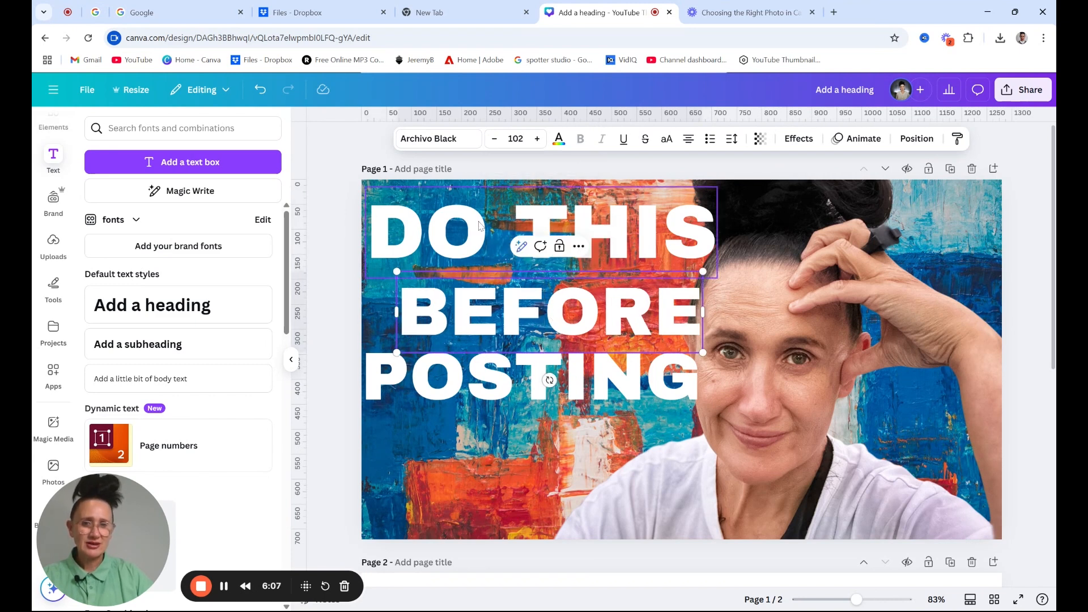
{"action": "left_click", "coordinate": [490, 323]}
{"action": "left_click", "coordinate": [515, 138]}
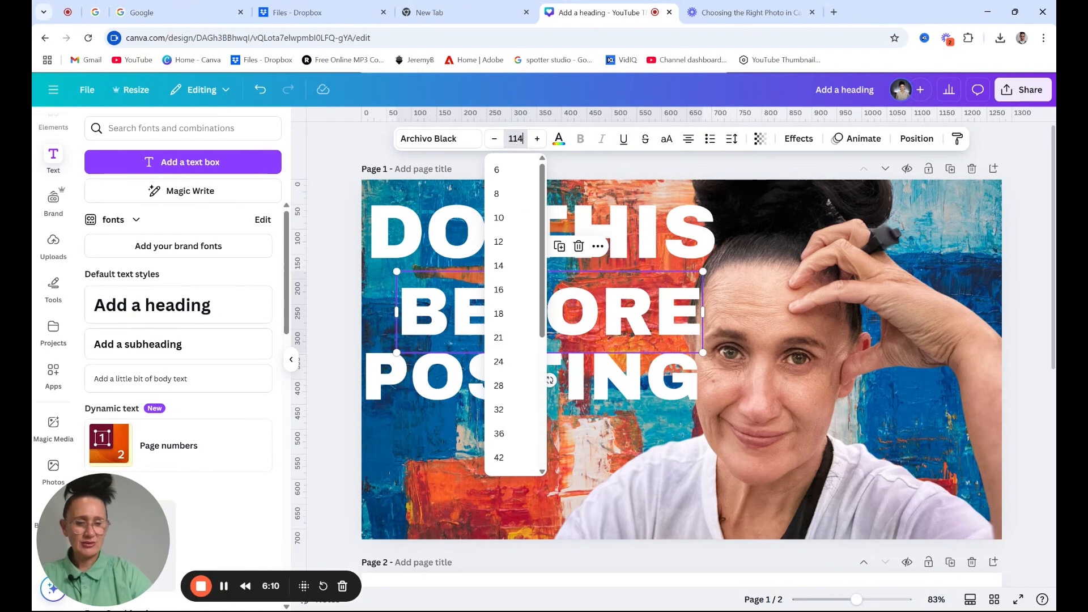
{"action": "key", "text": "Return"}
Step: Set POSTING to font size 114
{"action": "left_click", "coordinate": [503, 392]}
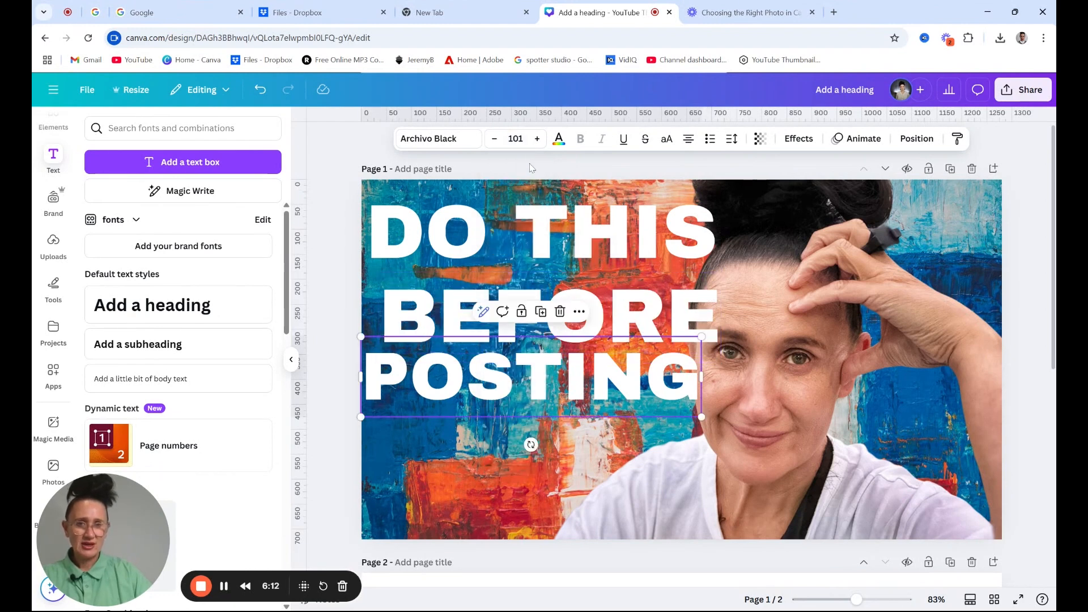
{"action": "left_click", "coordinate": [515, 138]}
{"action": "type", "text": "114"}
{"action": "key", "text": "Return"}
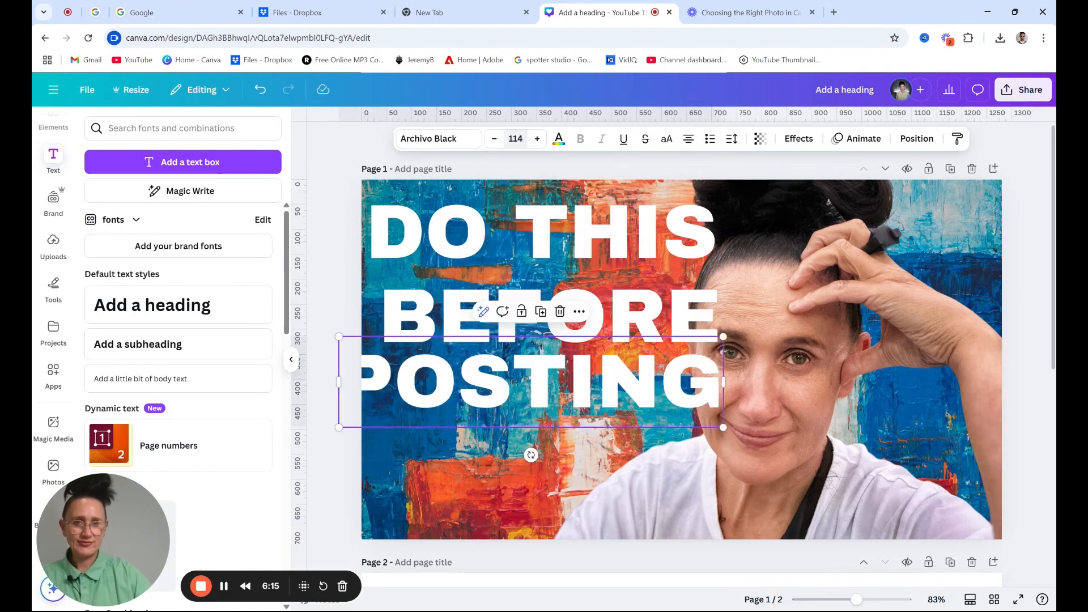
Step: Shift the portrait cutout to the right until the face is clear of the enlarged text
{"action": "left_click", "coordinate": [634, 479]}
{"action": "left_click_drag", "start_coordinate": [633, 435], "coordinate": [653, 402]}
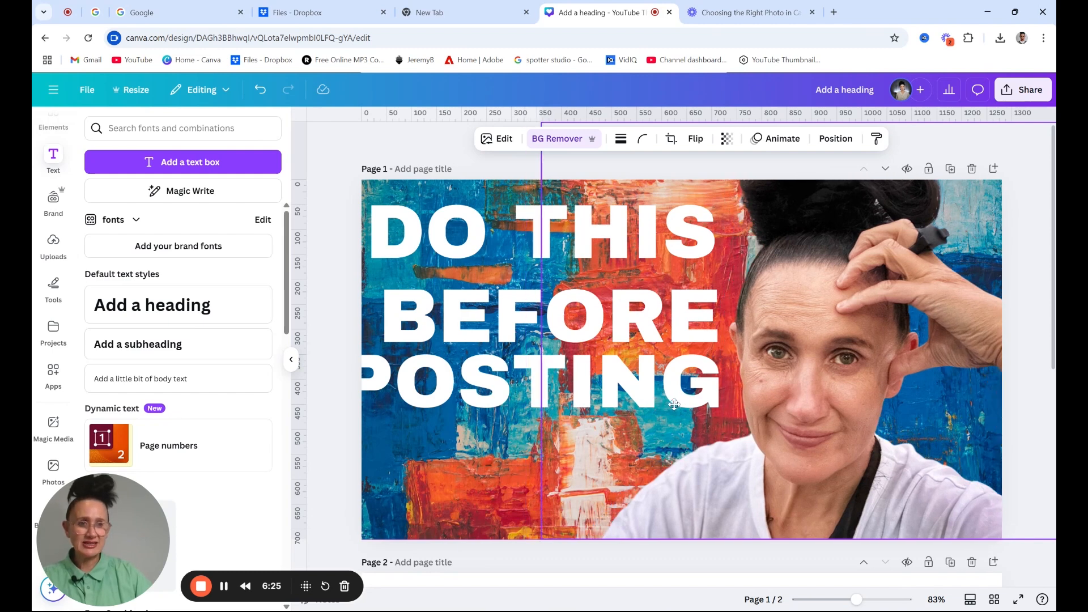
{"action": "left_click_drag", "start_coordinate": [674, 402], "coordinate": [689, 402]}
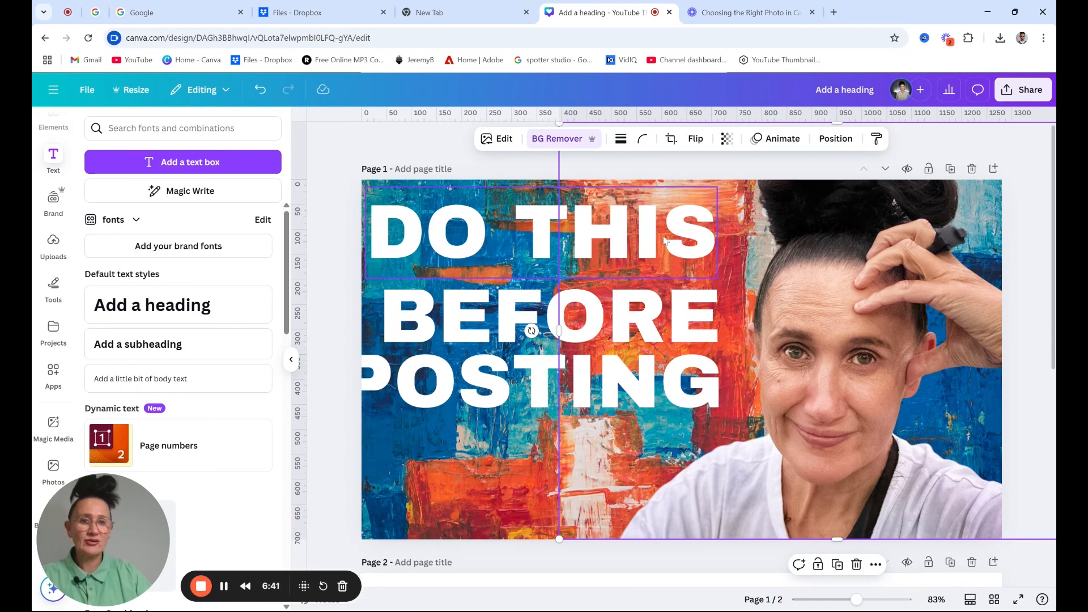
{"action": "left_click", "coordinate": [714, 275]}
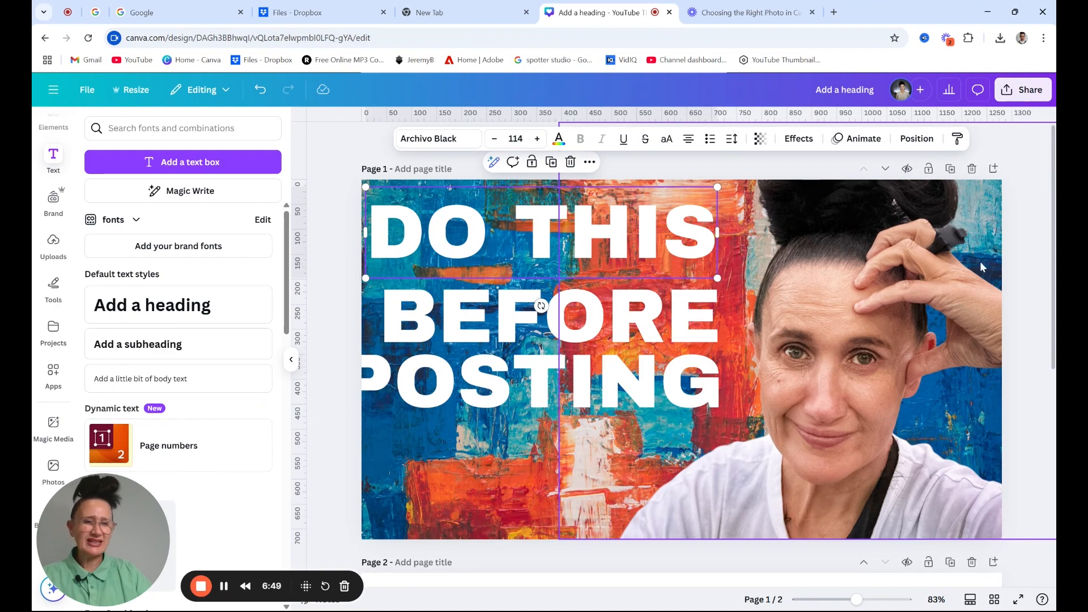
Step: Try the portrait cutout at several horizontal positions, ending with the face partly behind the ends of the text lines
{"action": "left_click_drag", "start_coordinate": [866, 363], "coordinate": [751, 361]}
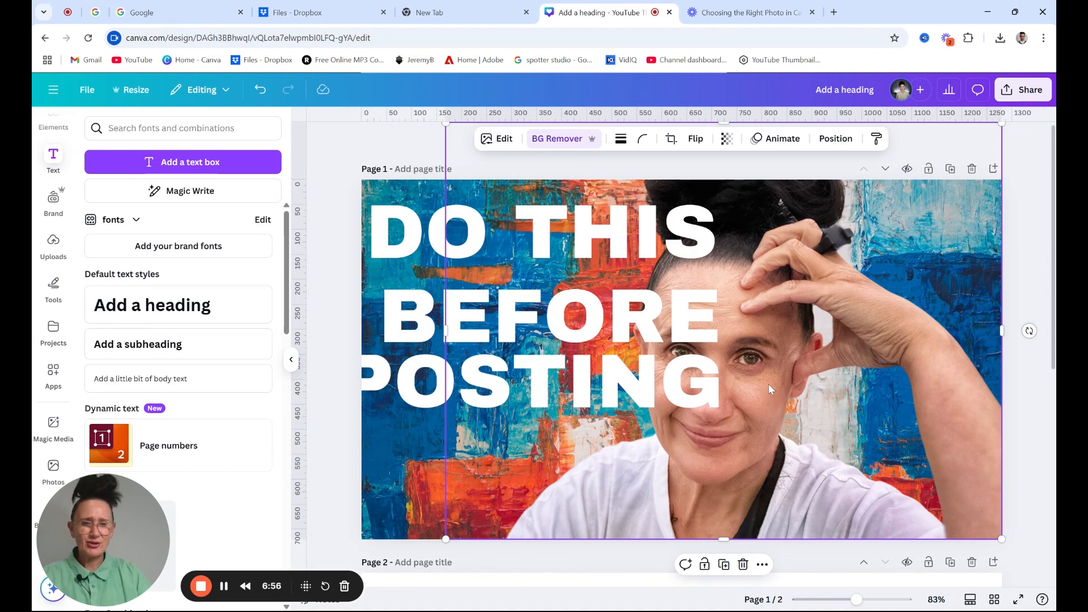
{"action": "left_click_drag", "start_coordinate": [769, 388], "coordinate": [871, 384]}
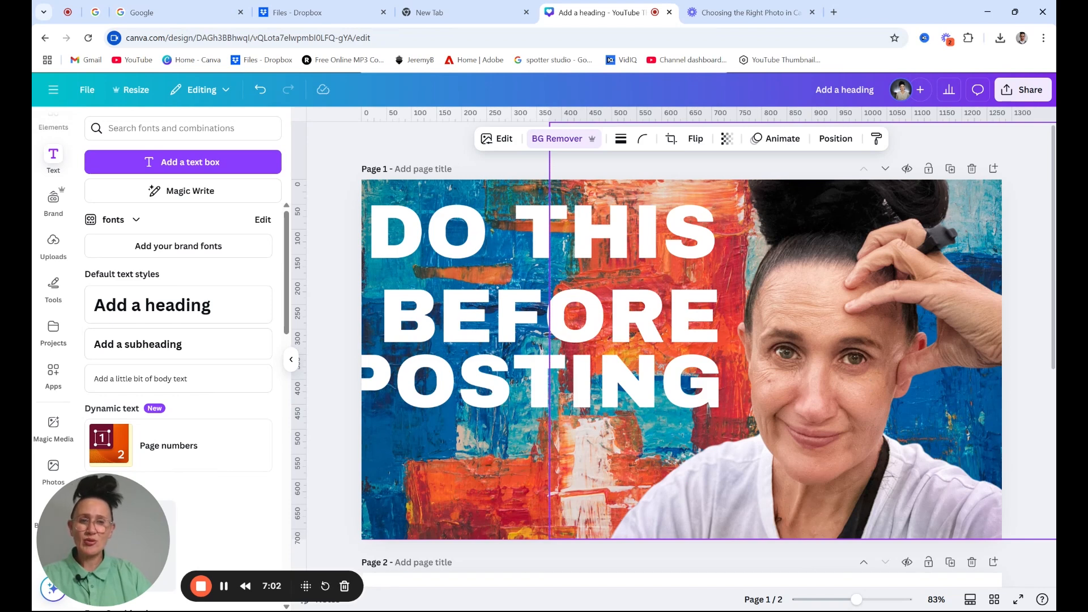
{"action": "left_click_drag", "start_coordinate": [870, 383], "coordinate": [811, 381]}
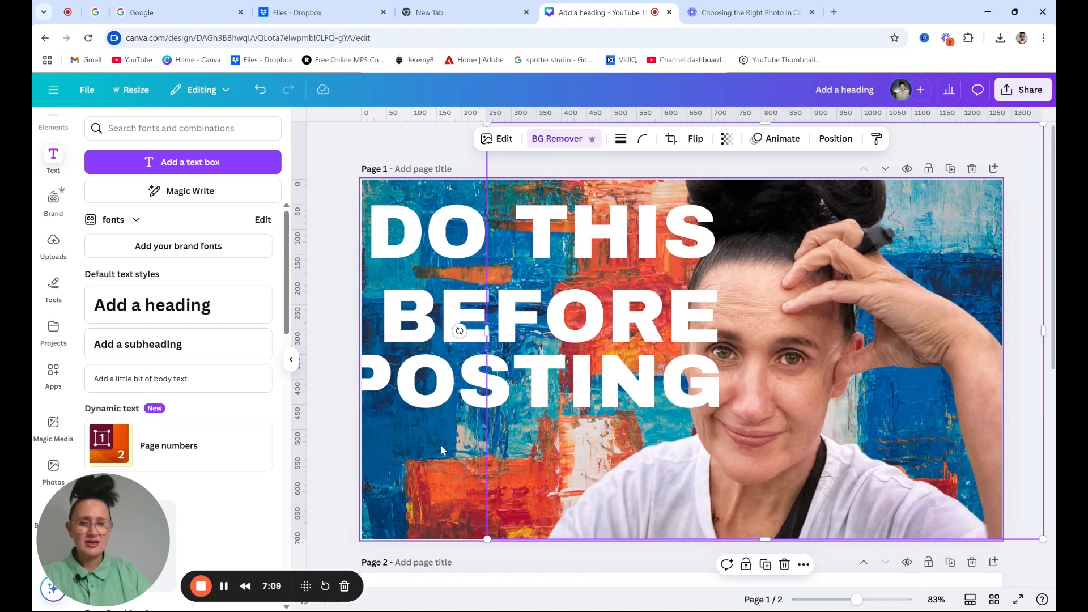
Step: Reduce DO THIS to font size 106 and move it slightly down and to the right
{"action": "left_click", "coordinate": [424, 445]}
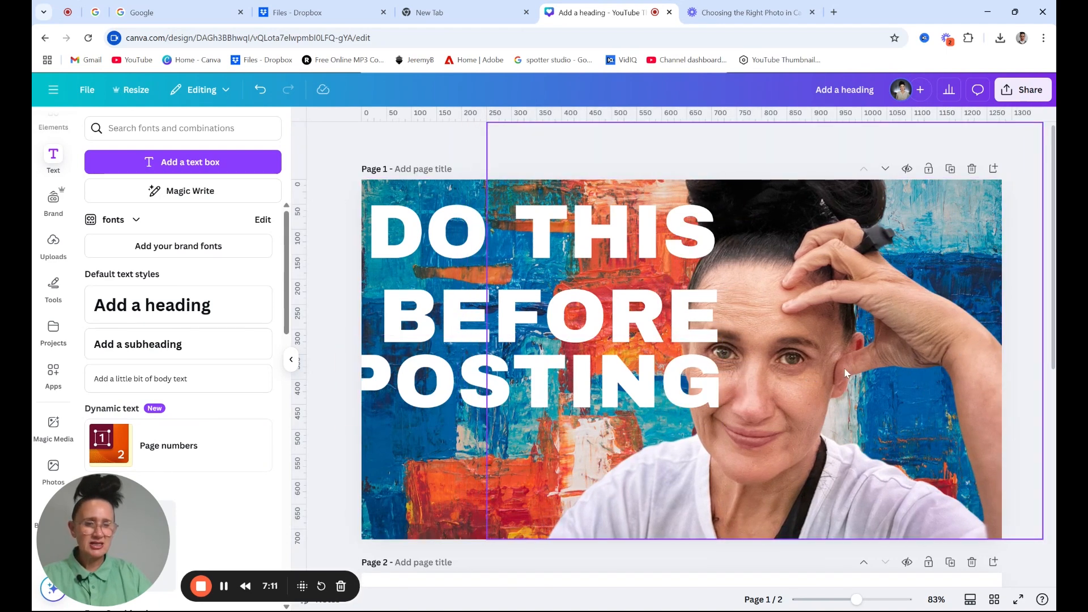
{"action": "left_click", "coordinate": [680, 381]}
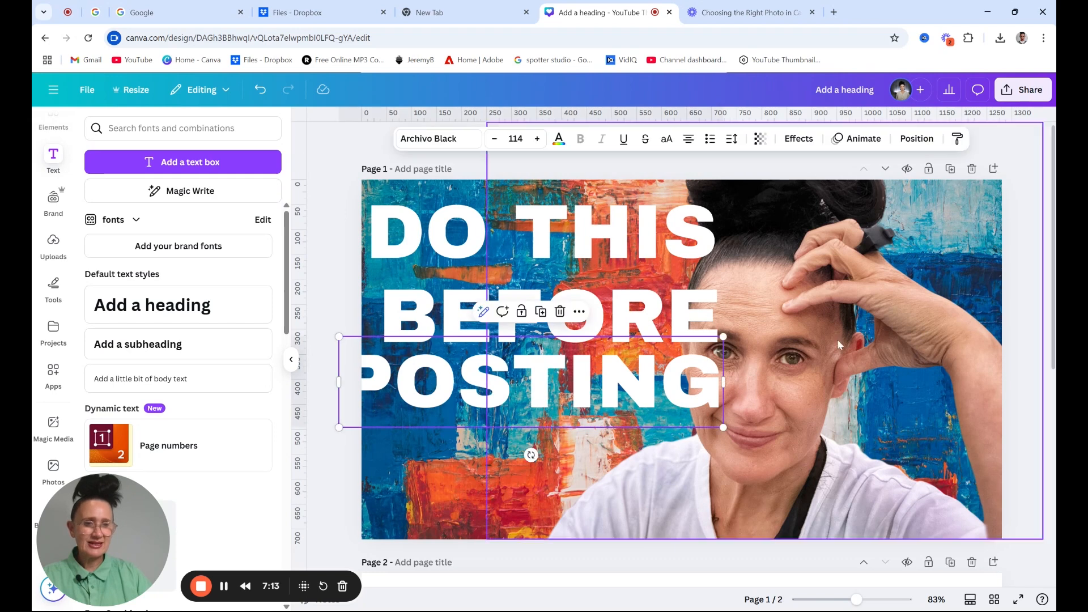
{"action": "left_click", "coordinate": [472, 449]}
{"action": "left_click", "coordinate": [711, 271]}
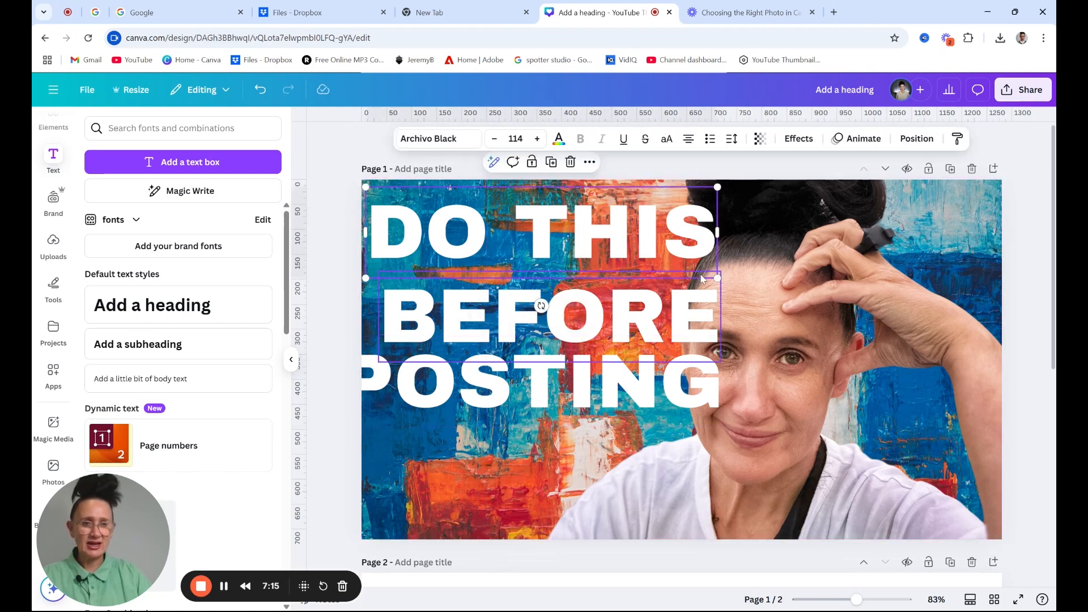
{"action": "left_click_drag", "start_coordinate": [717, 278], "coordinate": [692, 272]}
{"action": "left_click_drag", "start_coordinate": [620, 215], "coordinate": [637, 239]}
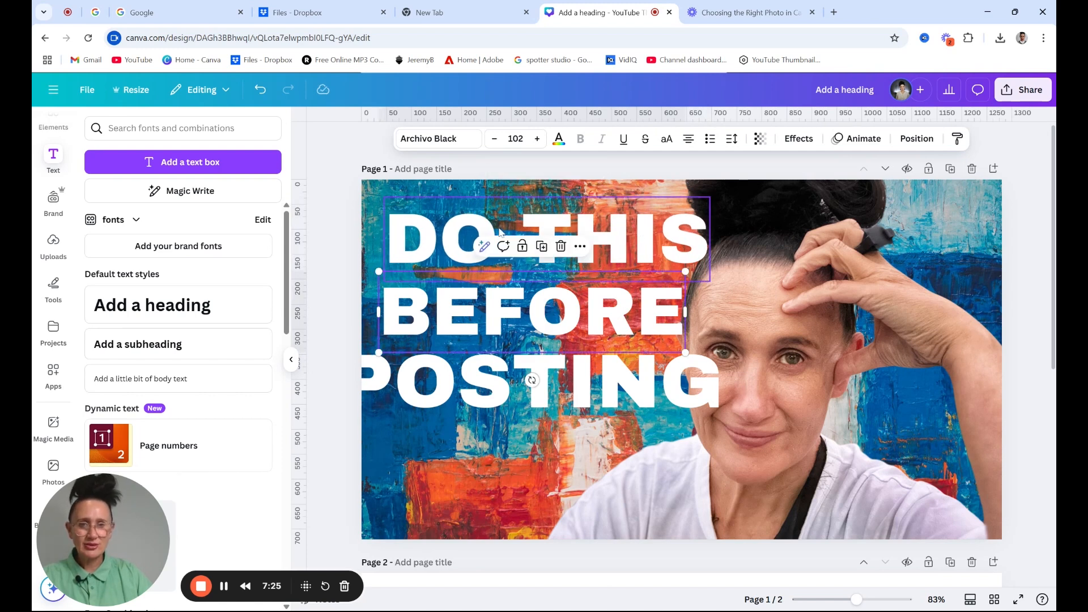
Step: Set BEFORE and POSTING to font size 106 and stack them tightly beneath DO THIS
{"action": "left_click", "coordinate": [488, 299]}
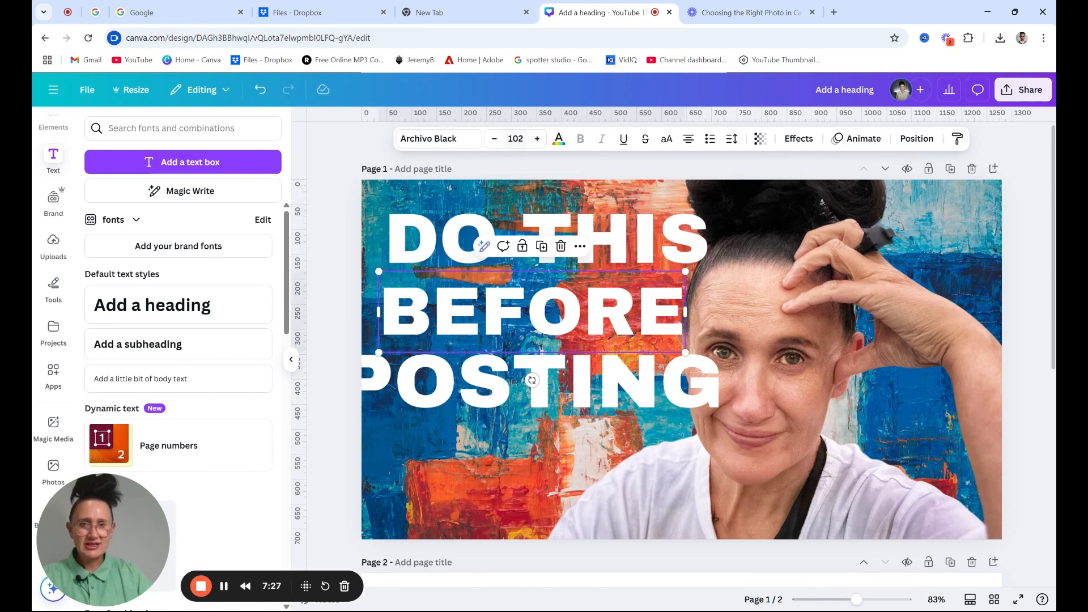
{"action": "left_click", "coordinate": [515, 138]}
{"action": "type", "text": "1"}
{"action": "key", "text": "Return"}
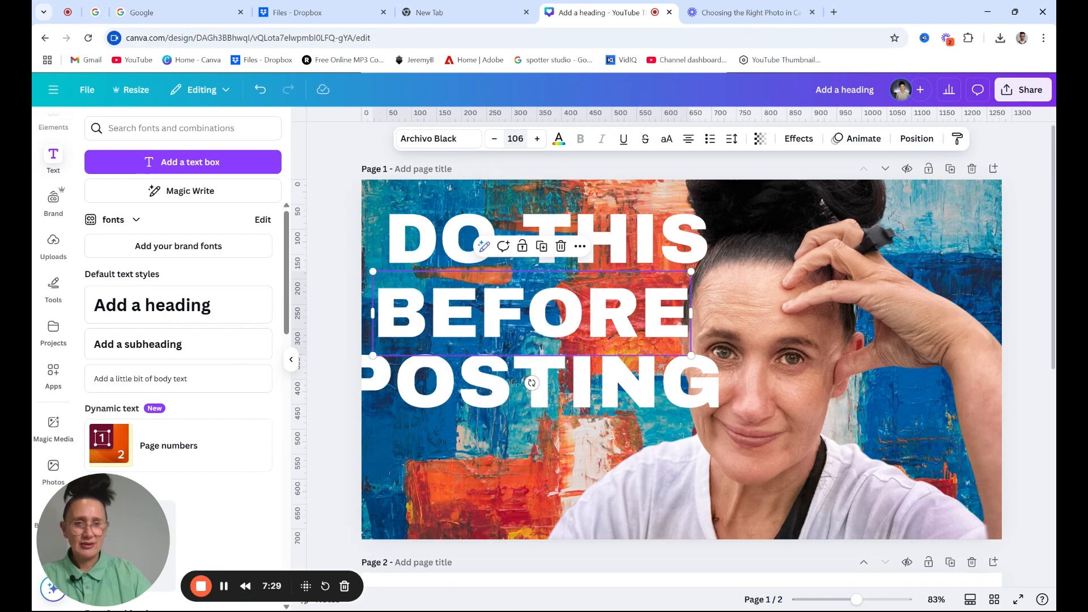
{"action": "left_click", "coordinate": [528, 378]}
{"action": "left_click", "coordinate": [515, 138]}
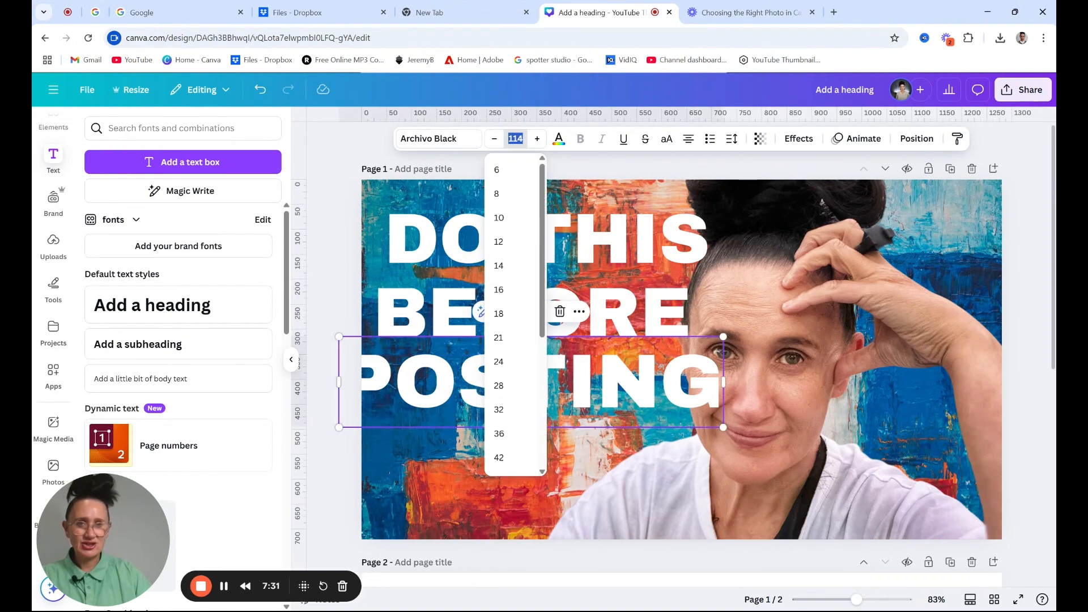
{"action": "type", "text": "106"}
{"action": "key", "text": "Return"}
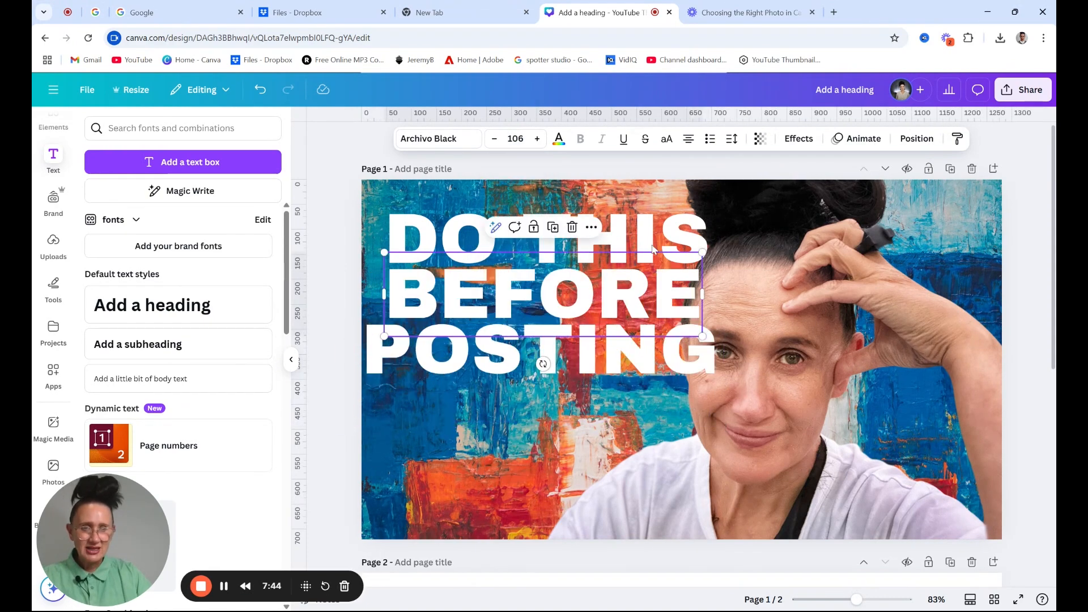
Step: Nudge the portrait cutout right so the face sits beside the text, and enlarge DO THIS to font size 114
{"action": "left_click_drag", "start_coordinate": [775, 264], "coordinate": [796, 257]}
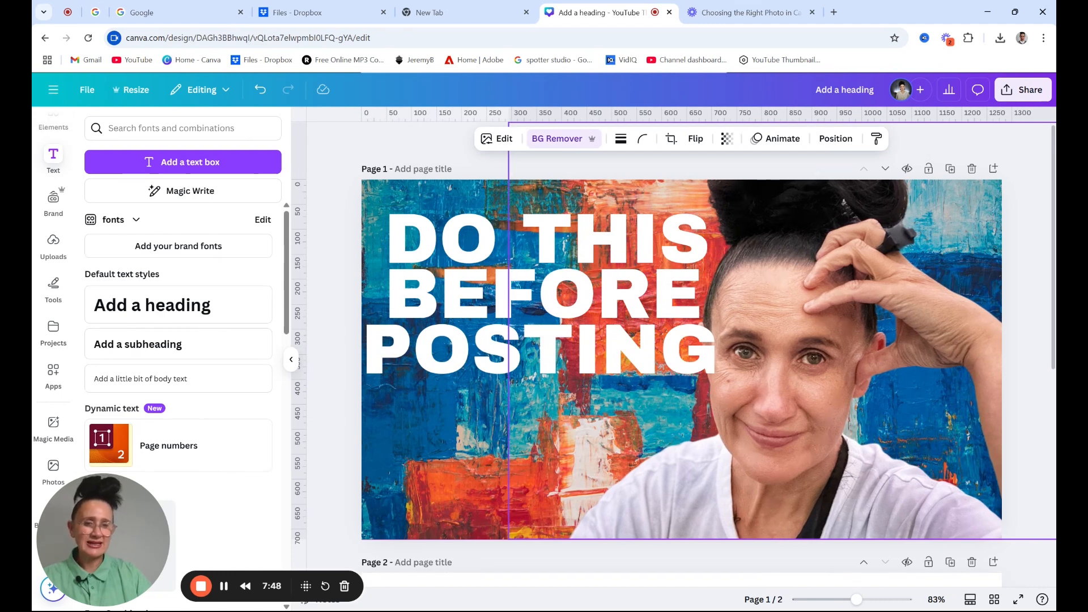
{"action": "left_click", "coordinate": [643, 233]}
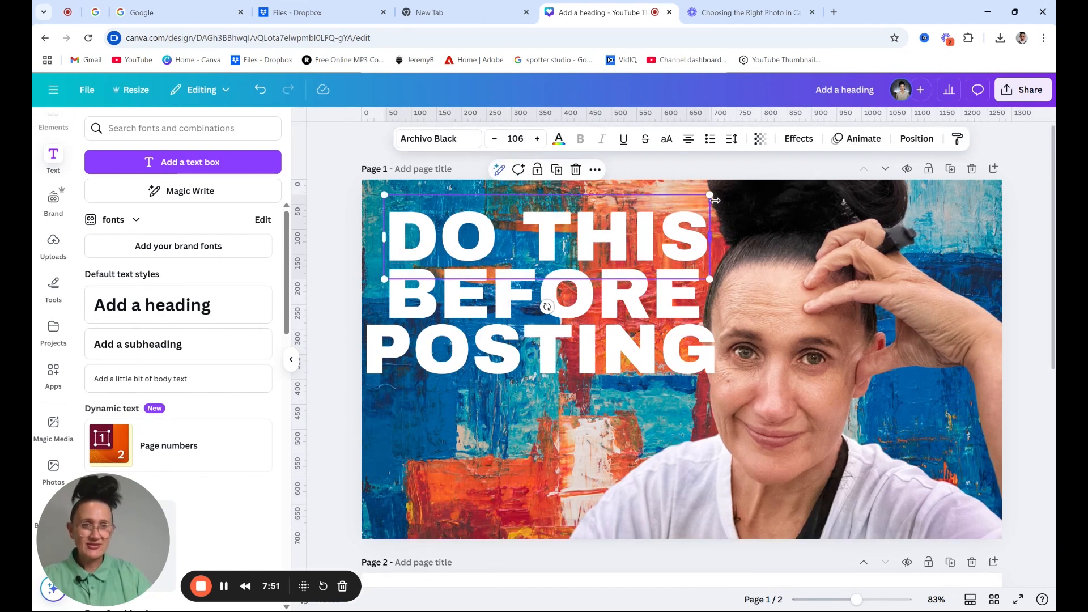
{"action": "left_click_drag", "start_coordinate": [710, 195], "coordinate": [734, 188]}
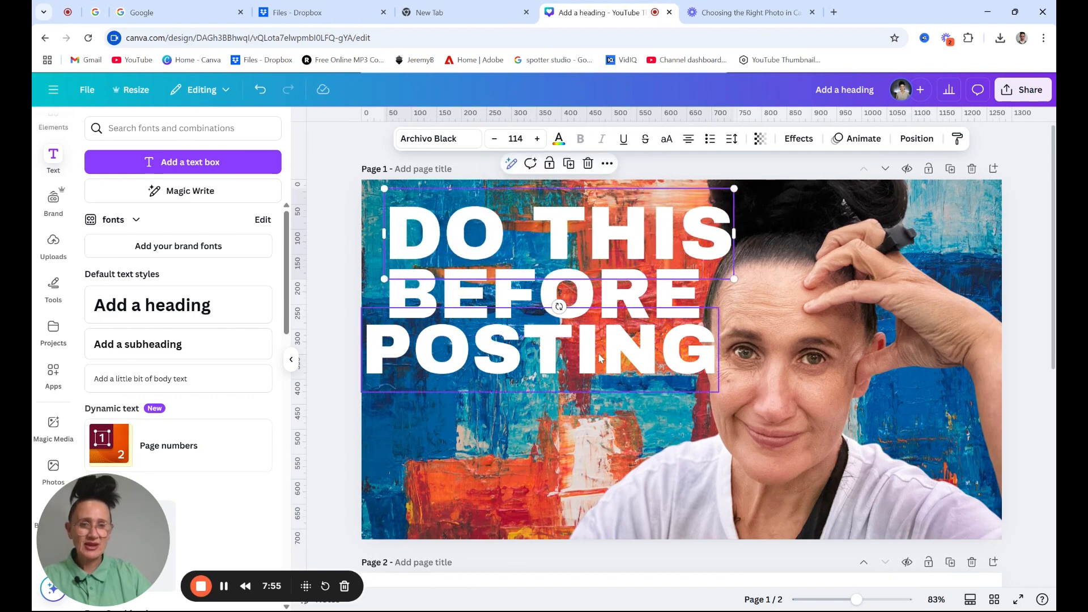
Step: Move POSTING and BEFORE down to widen the gaps between the three text lines
{"action": "left_click_drag", "start_coordinate": [600, 358], "coordinate": [598, 402]}
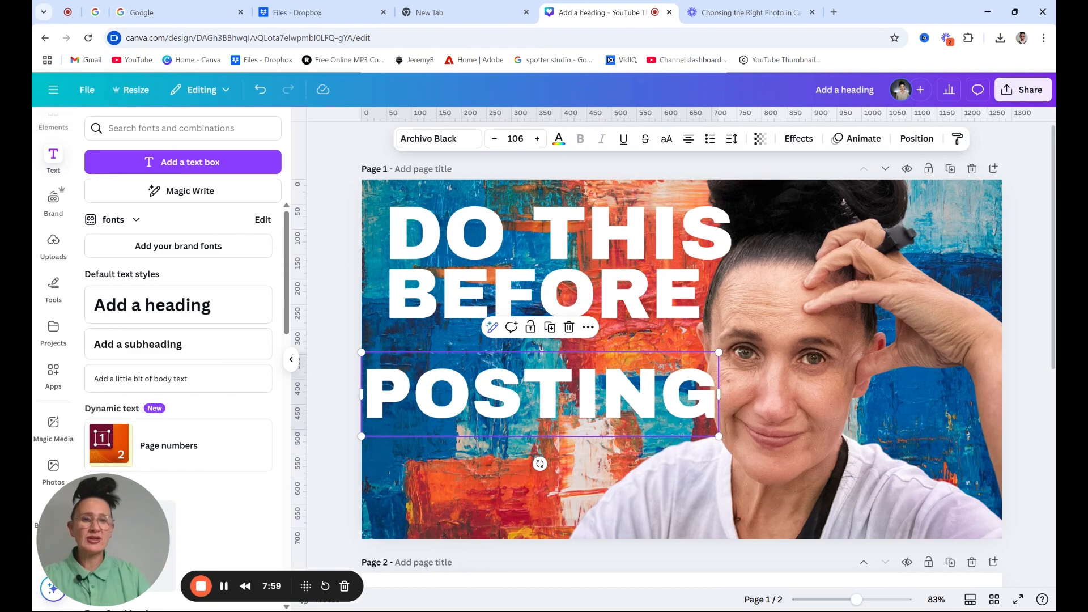
{"action": "left_click", "coordinate": [649, 317]}
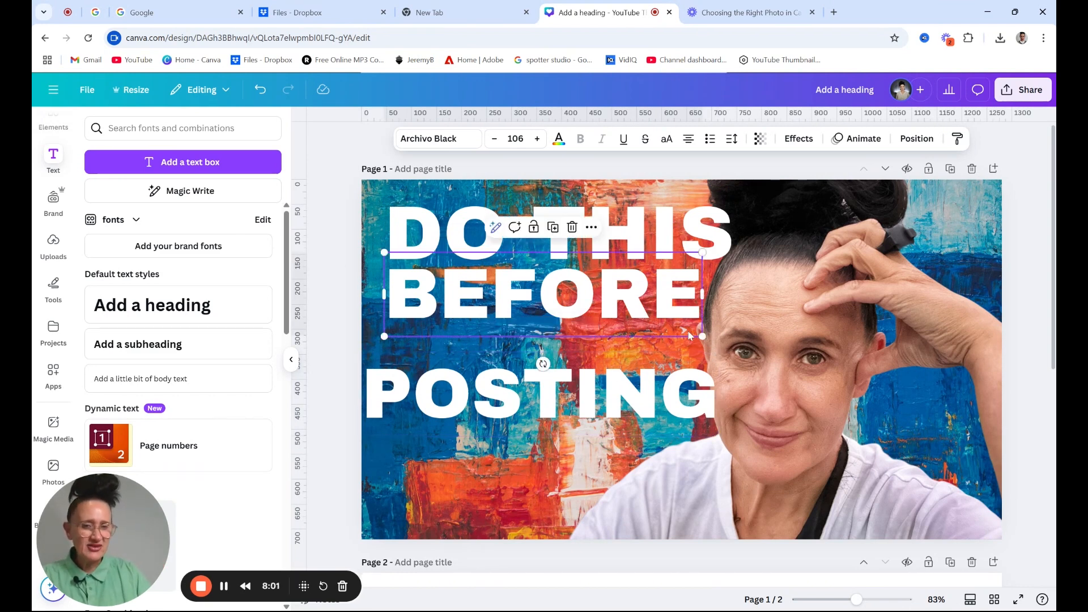
{"action": "left_click_drag", "start_coordinate": [671, 305], "coordinate": [670, 320]}
Step: Set BEFORE and POSTING to font size 114
{"action": "left_click", "coordinate": [655, 244]}
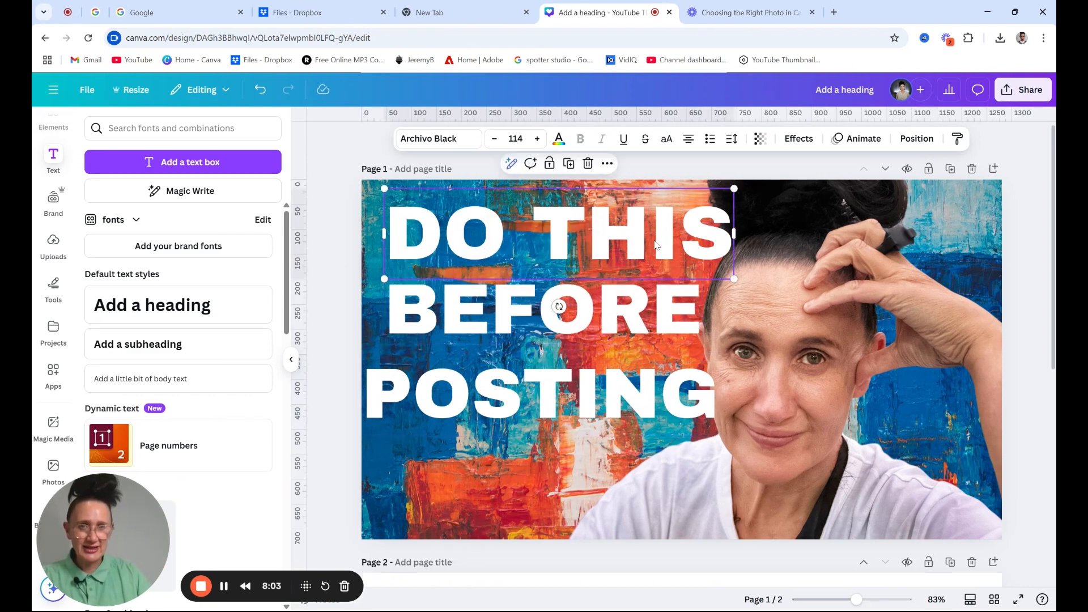
{"action": "left_click", "coordinate": [638, 311]}
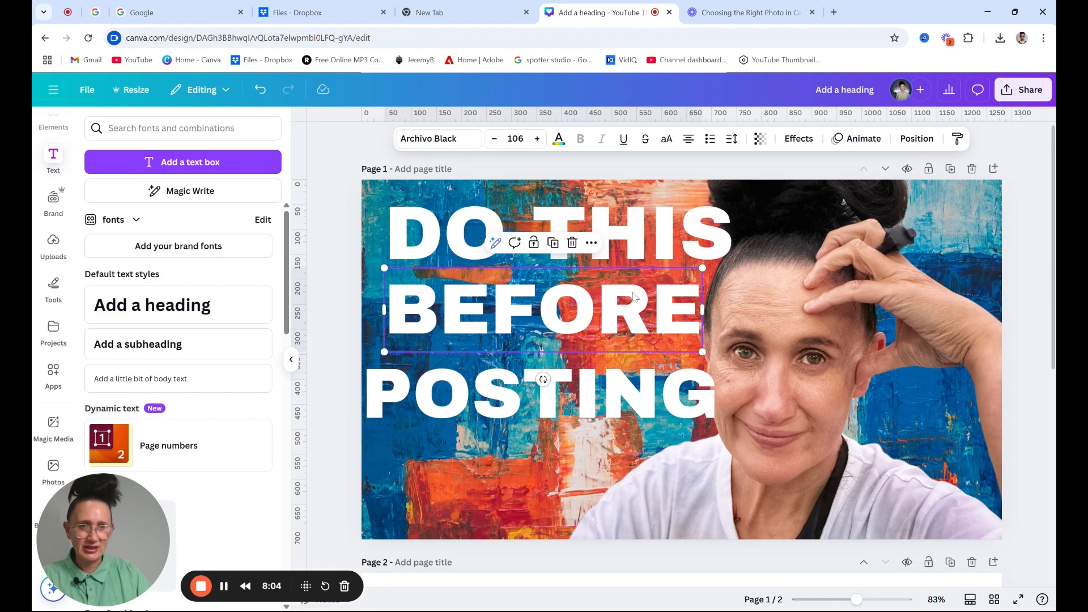
{"action": "left_click", "coordinate": [515, 138]}
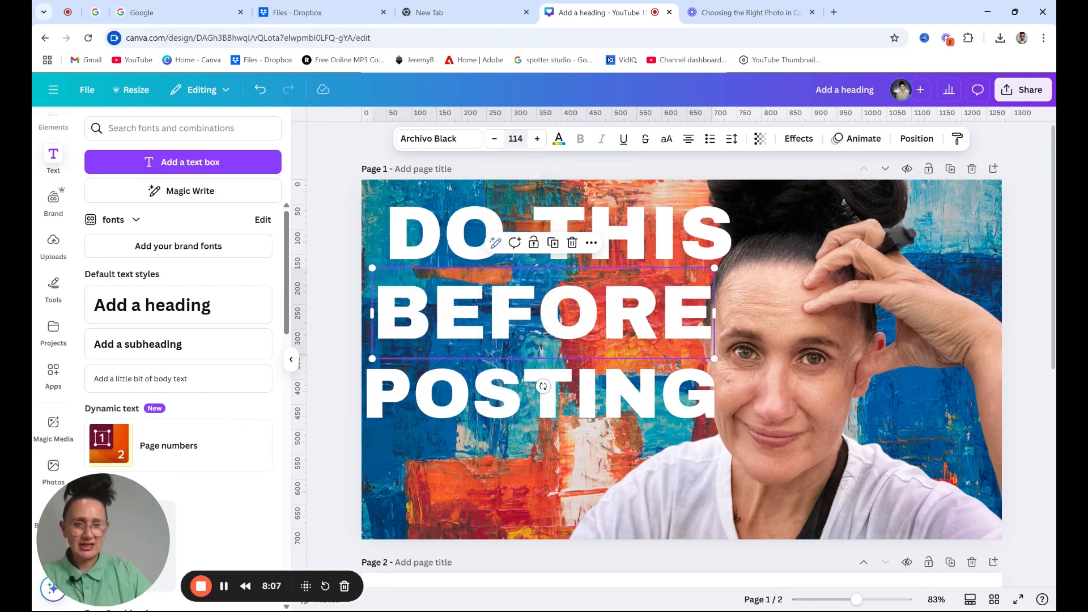
Step: Scale down the portrait cutout so the whole hair bun fits on the page, keeping it on the bottom edge beside the text
{"action": "left_click", "coordinate": [508, 123]}
{"action": "left_click_drag", "start_coordinate": [508, 123], "coordinate": [569, 169]}
{"action": "left_click_drag", "start_coordinate": [838, 339], "coordinate": [815, 334]}
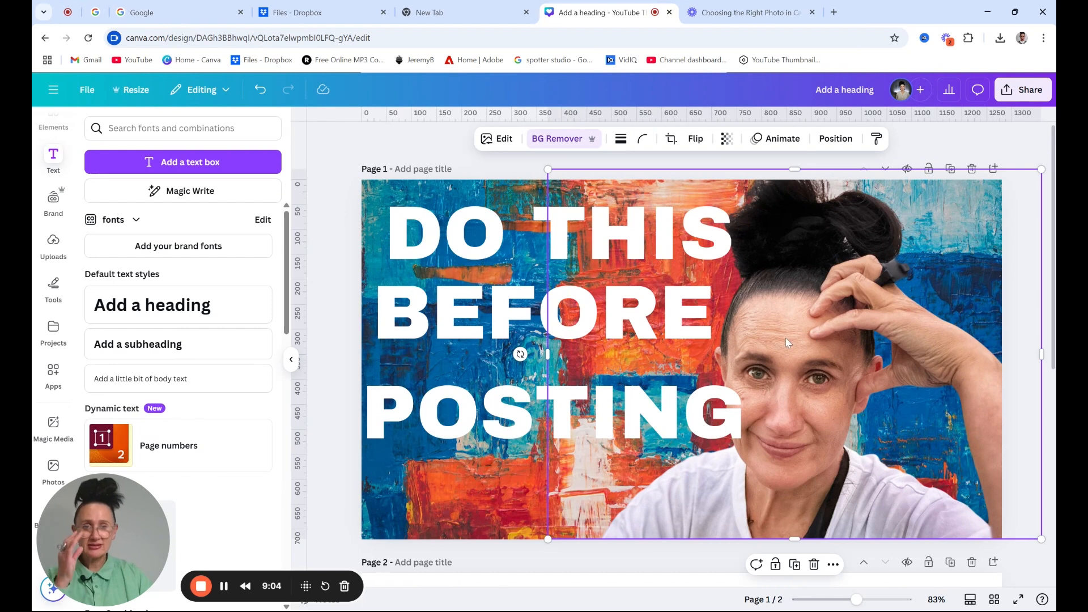
Step: Nudge DO THIS and BEFORE slightly down and move POSTING up to sit close beneath BEFORE
{"action": "left_click", "coordinate": [471, 240]}
{"action": "left_click_drag", "start_coordinate": [492, 244], "coordinate": [493, 248]}
{"action": "left_click_drag", "start_coordinate": [475, 309], "coordinate": [476, 320]}
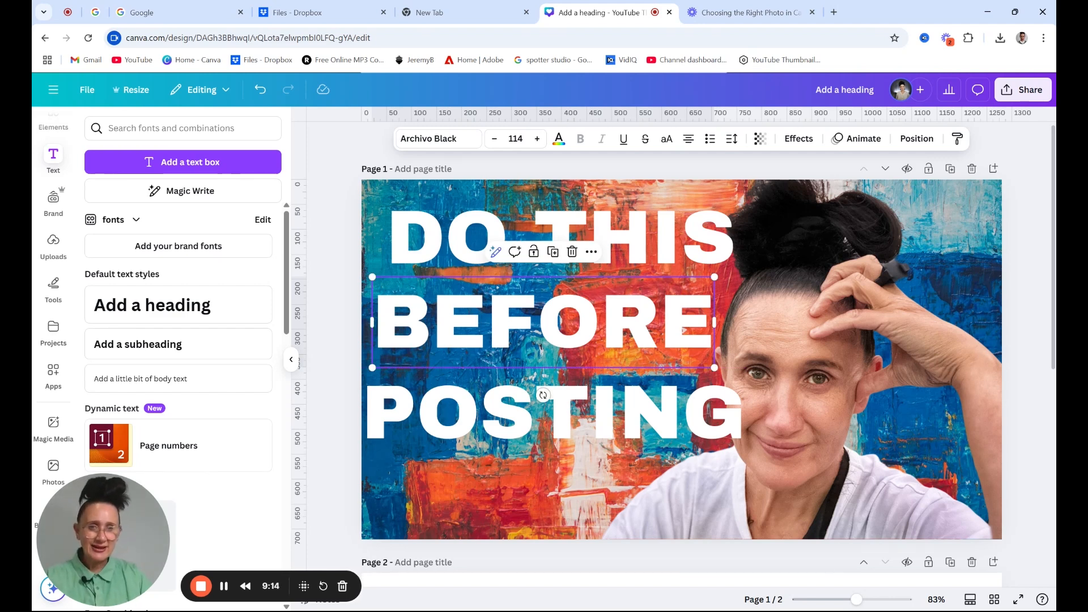
{"action": "left_click_drag", "start_coordinate": [508, 420], "coordinate": [506, 397]}
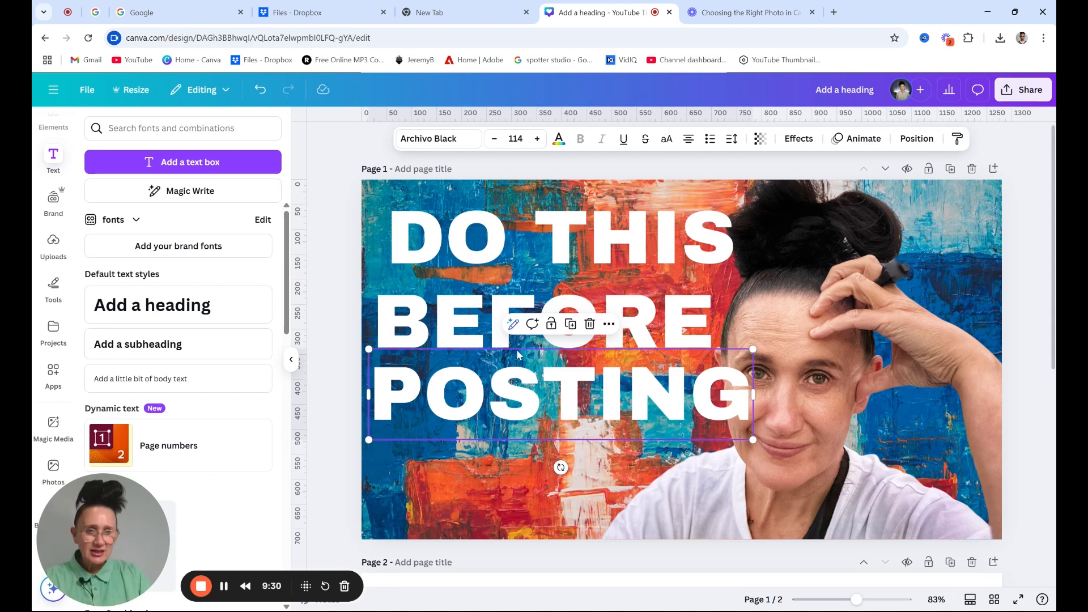
Step: Move BEFORE up directly beneath DO THIS, and move POSTING down against the page's left edge with a gap below BEFORE
{"action": "left_click", "coordinate": [671, 312]}
{"action": "left_click_drag", "start_coordinate": [680, 310], "coordinate": [689, 289]}
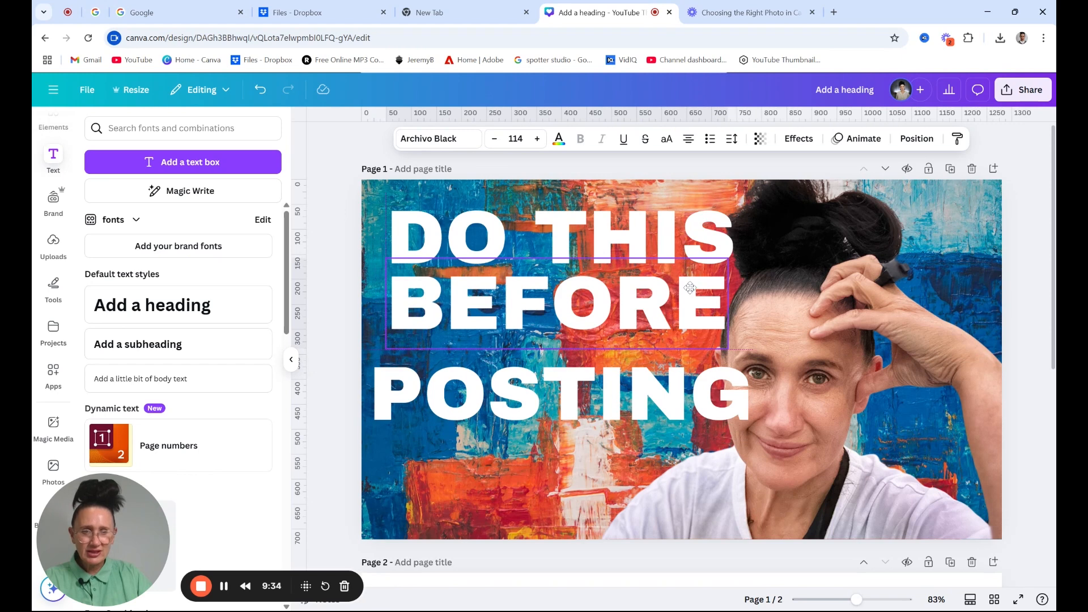
{"action": "left_click", "coordinate": [522, 403]}
{"action": "mouse_move", "coordinate": [522, 402]}
{"action": "left_mouse_down"}
{"action": "mouse_move", "coordinate": [533, 370]}
{"action": "mouse_move", "coordinate": [516, 391]}
{"action": "mouse_move", "coordinate": [516, 420]}
{"action": "left_mouse_up"}
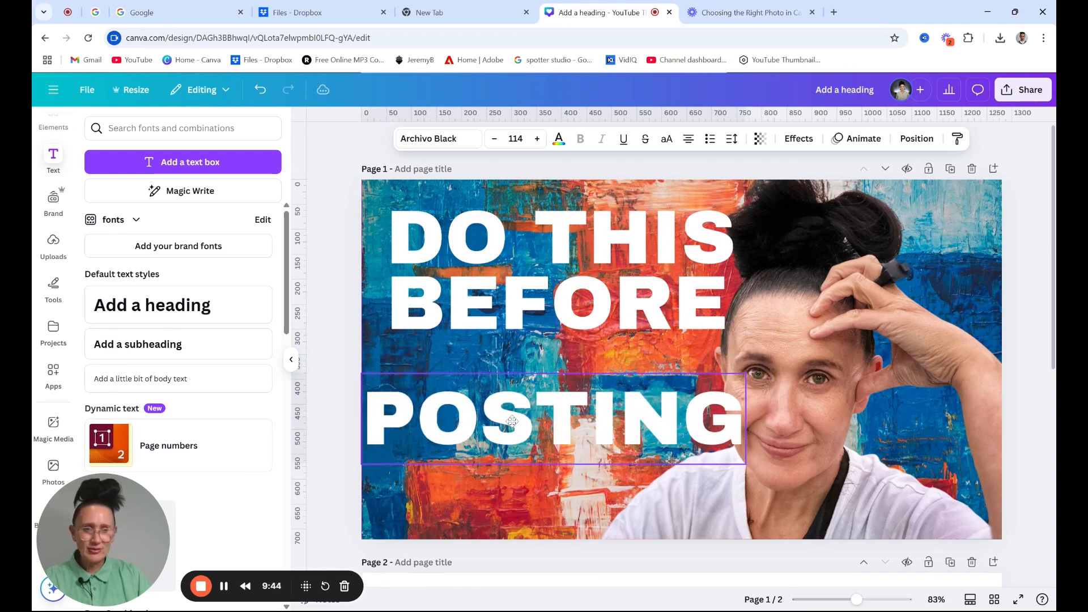
Step: Scale down the portrait cutout on page 1 and shift it slightly left to meet the end of POSTING, resting on the bottom edge
{"action": "left_click", "coordinate": [798, 258]}
{"action": "left_click_drag", "start_coordinate": [800, 259], "coordinate": [806, 259]}
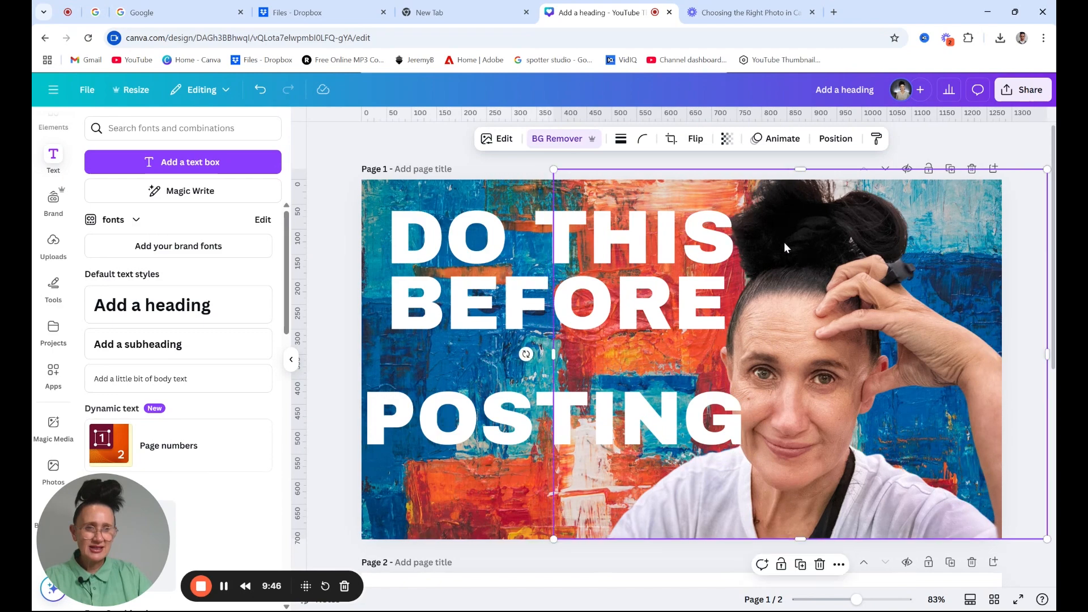
{"action": "left_click_drag", "start_coordinate": [553, 169], "coordinate": [591, 197]}
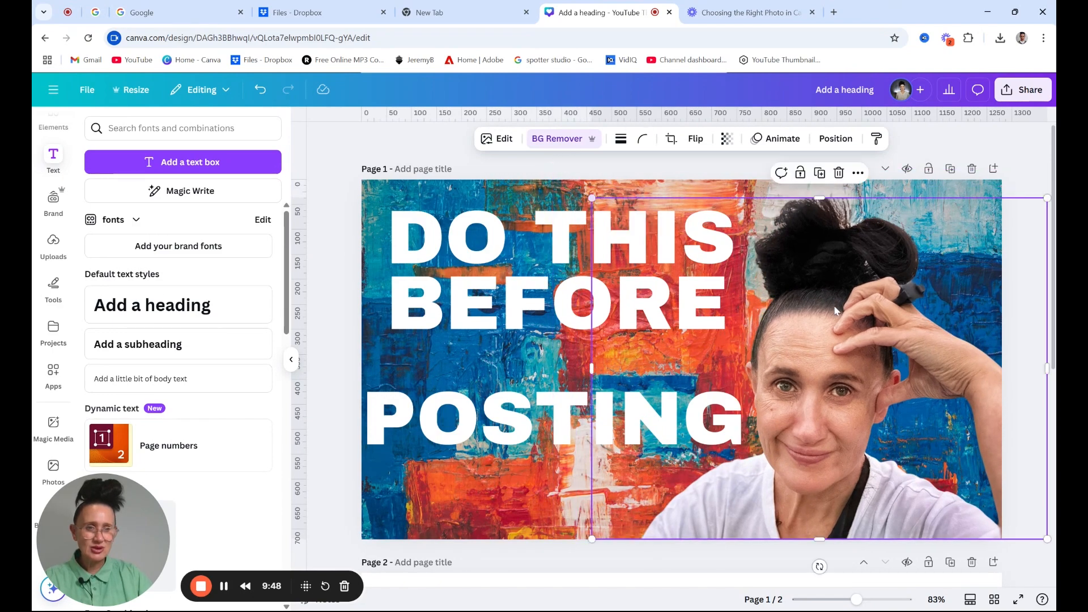
{"action": "mouse_move", "coordinate": [854, 320]}
{"action": "left_mouse_down"}
{"action": "mouse_move", "coordinate": [854, 302]}
{"action": "mouse_move", "coordinate": [847, 318]}
{"action": "mouse_move", "coordinate": [900, 315]}
{"action": "mouse_move", "coordinate": [810, 317]}
{"action": "mouse_move", "coordinate": [837, 322]}
{"action": "left_mouse_up"}
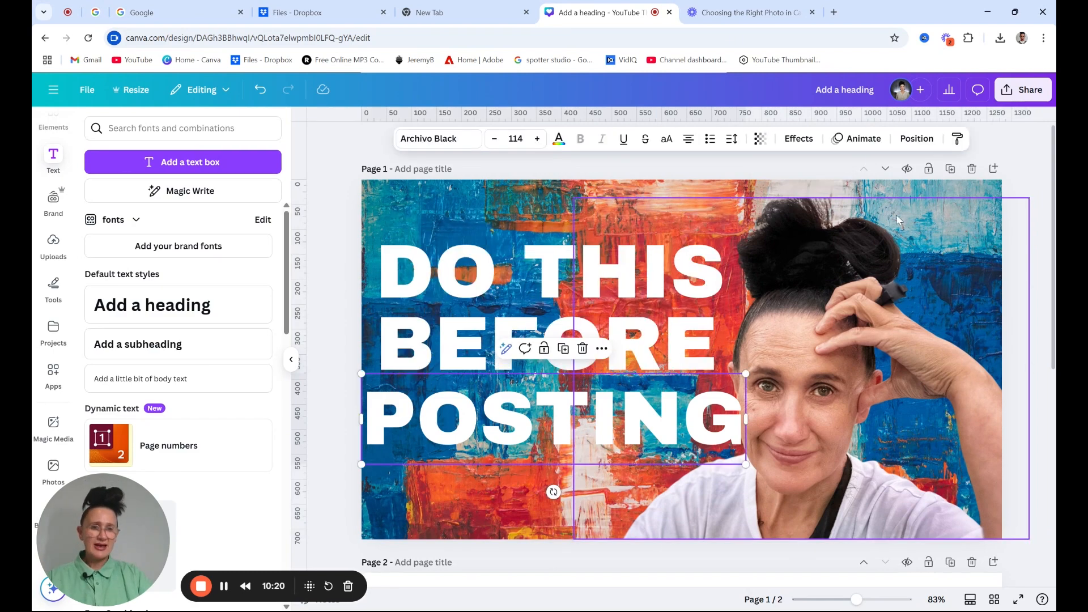
Step: Paste a duplicate of the portrait cutout on page 1, offset it slightly down and right, and copy the duplicate
{"action": "left_click", "coordinate": [910, 219]}
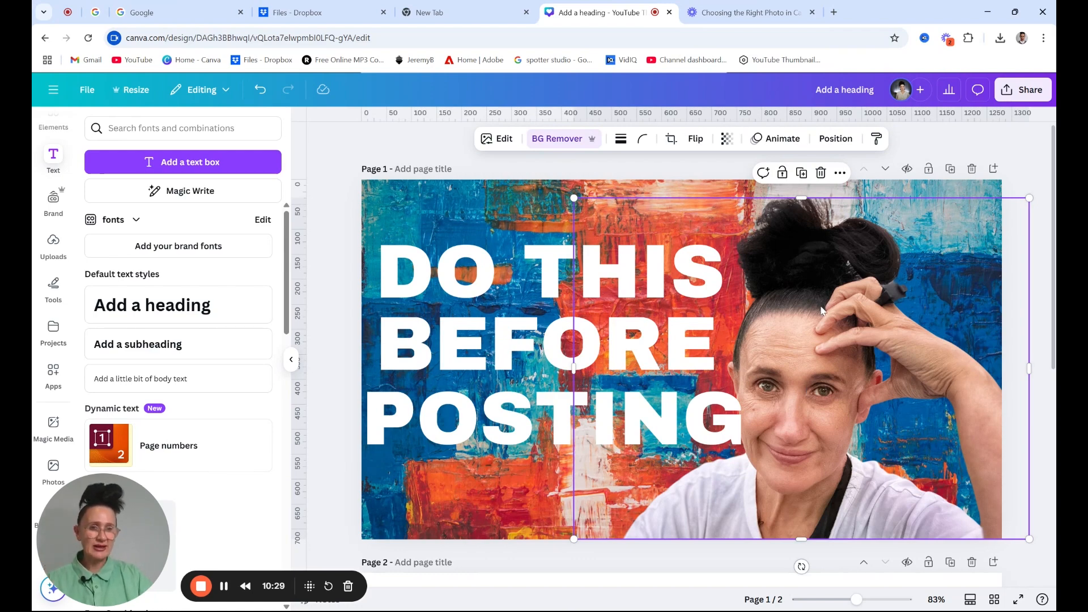
{"action": "right_click", "coordinate": [821, 263]}
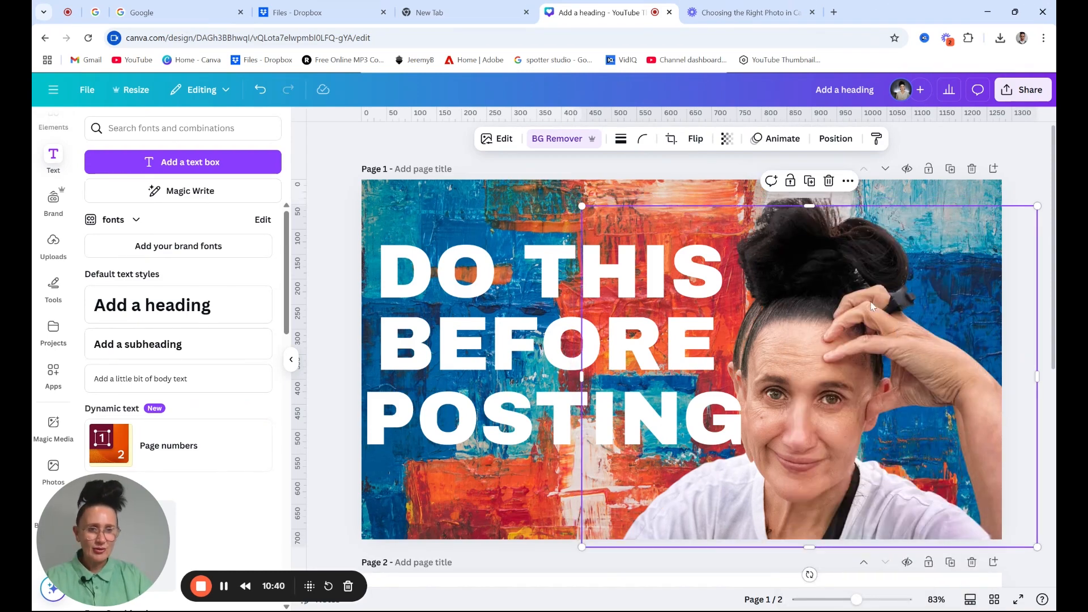
{"action": "scroll", "coordinate": [871, 306], "scroll_direction": "down", "scroll_amount": 1}
{"action": "left_click_drag", "start_coordinate": [820, 251], "coordinate": [827, 278]}
{"action": "right_click", "coordinate": [829, 280]}
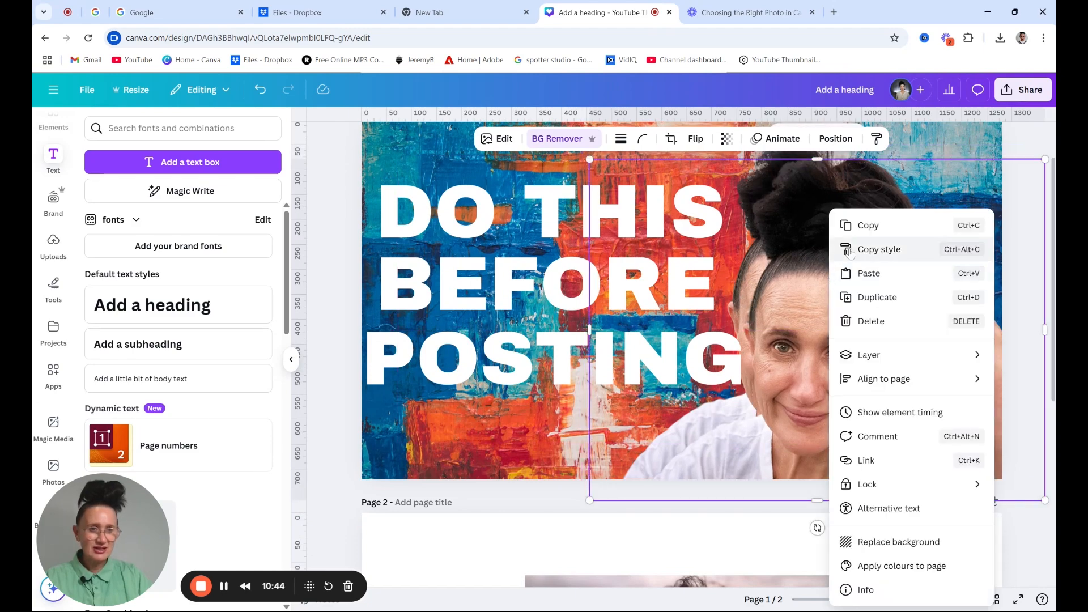
{"action": "left_click", "coordinate": [861, 228]}
Step: Replace the original photo on page 2 with the copied background-free cutout, placed near the centre on the page's bottom edge
{"action": "scroll", "coordinate": [707, 362], "scroll_direction": "down", "scroll_amount": 5}
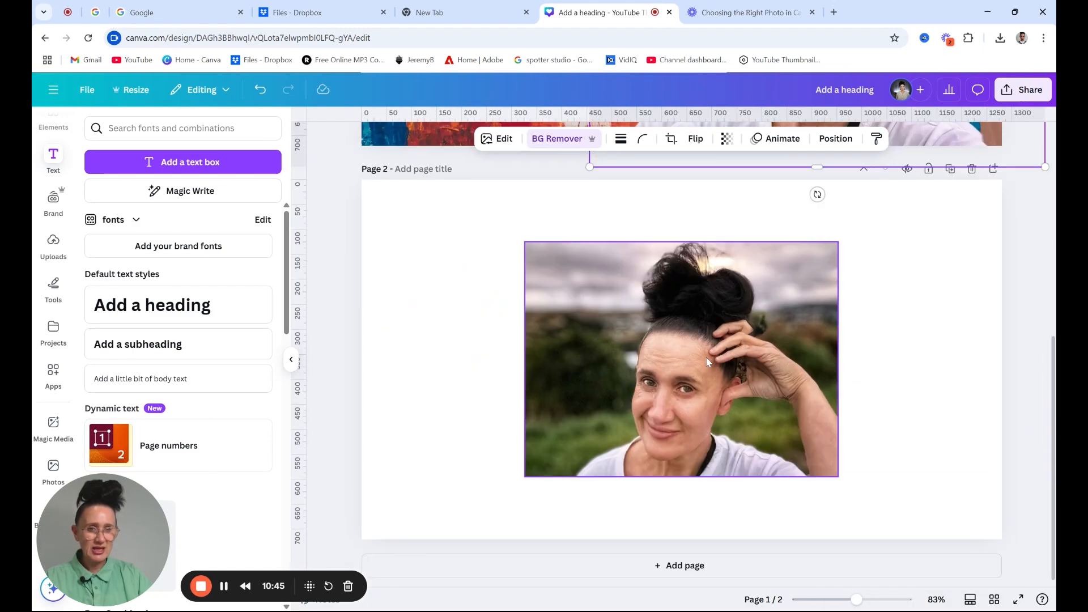
{"action": "left_click", "coordinate": [761, 243]}
{"action": "left_click_drag", "start_coordinate": [761, 243], "coordinate": [747, 270]}
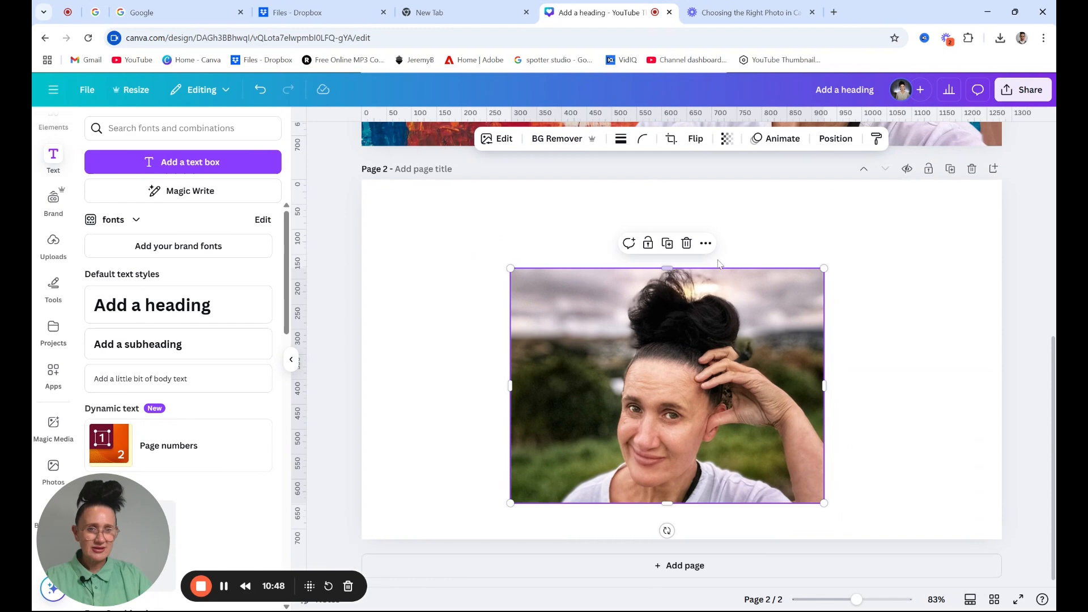
{"action": "left_click", "coordinate": [687, 245]}
{"action": "right_click", "coordinate": [662, 261]}
{"action": "left_click", "coordinate": [776, 321]}
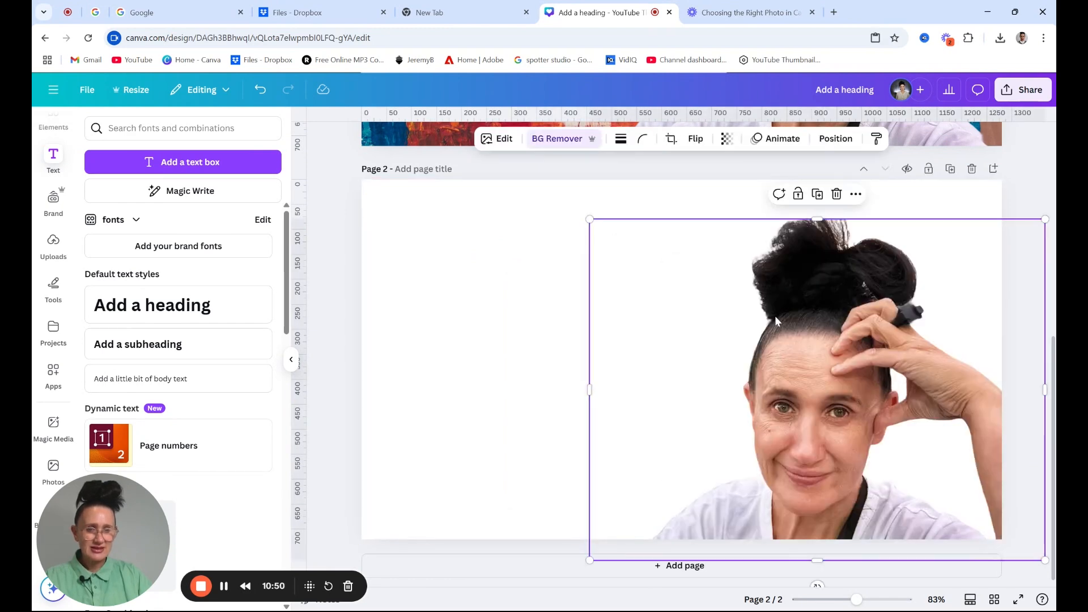
{"action": "left_click_drag", "start_coordinate": [775, 321], "coordinate": [641, 290]}
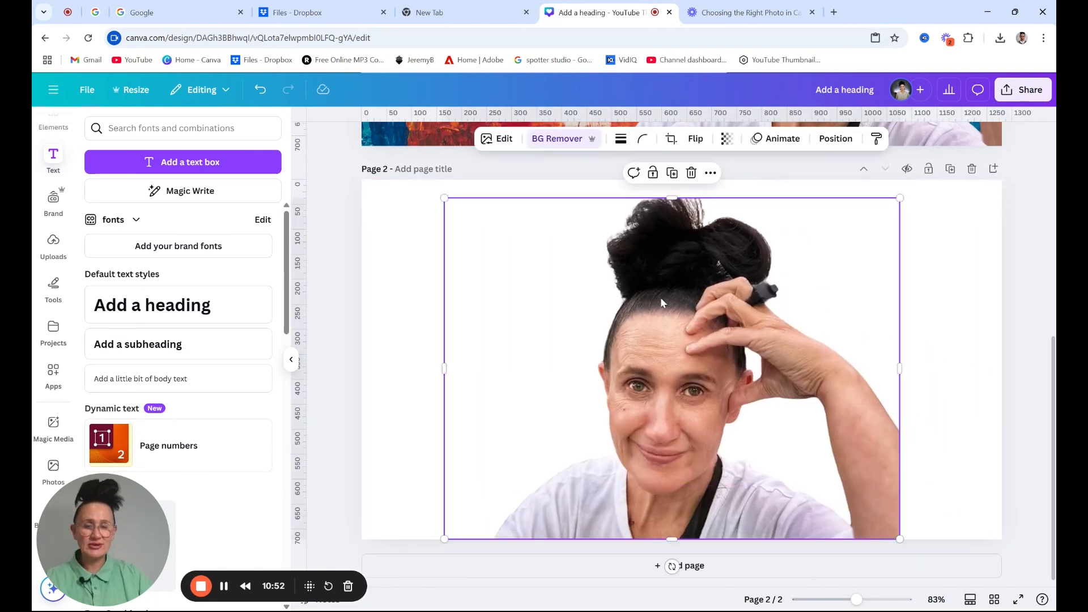
Step: Delete the offset duplicate portrait from page 1
{"action": "scroll", "coordinate": [664, 298], "scroll_direction": "up", "scroll_amount": 6}
{"action": "left_click", "coordinate": [775, 292]}
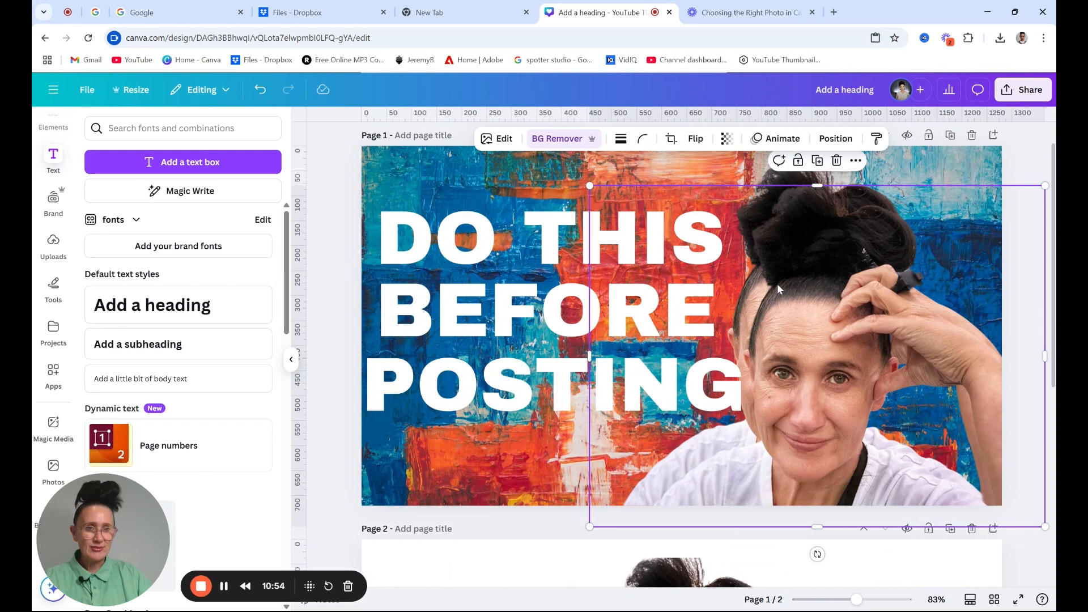
{"action": "left_click", "coordinate": [836, 163]}
Step: Copy the cutout from page 2, paste it onto page 1 and align it exactly over the existing portrait
{"action": "scroll", "coordinate": [825, 348], "scroll_direction": "down", "scroll_amount": 3}
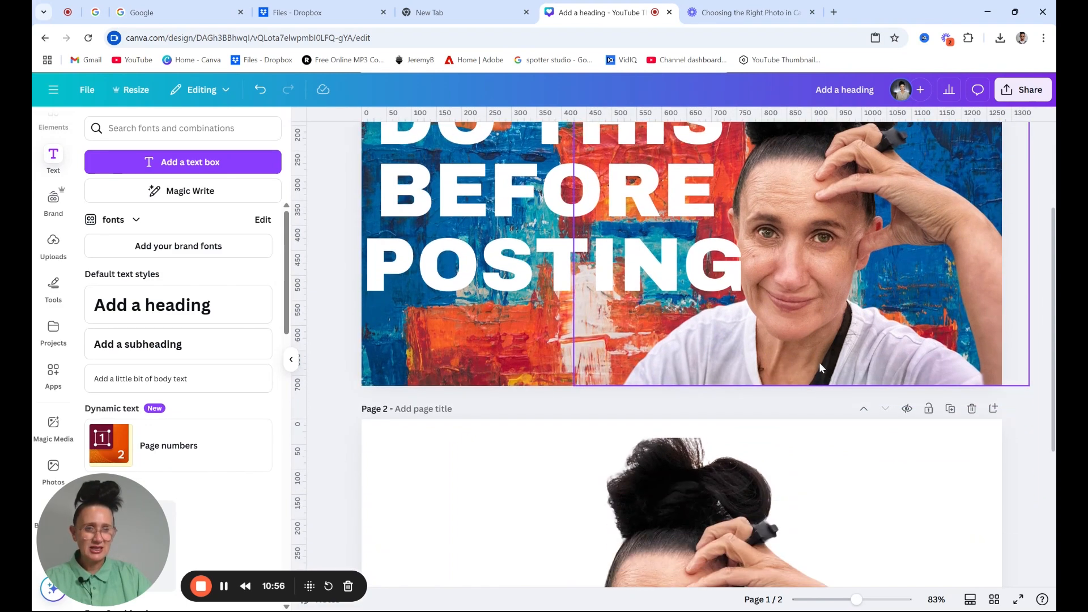
{"action": "scroll", "coordinate": [820, 363], "scroll_direction": "down", "scroll_amount": 2}
{"action": "left_click", "coordinate": [713, 409]}
{"action": "right_click", "coordinate": [712, 409]}
{"action": "left_click", "coordinate": [734, 249]}
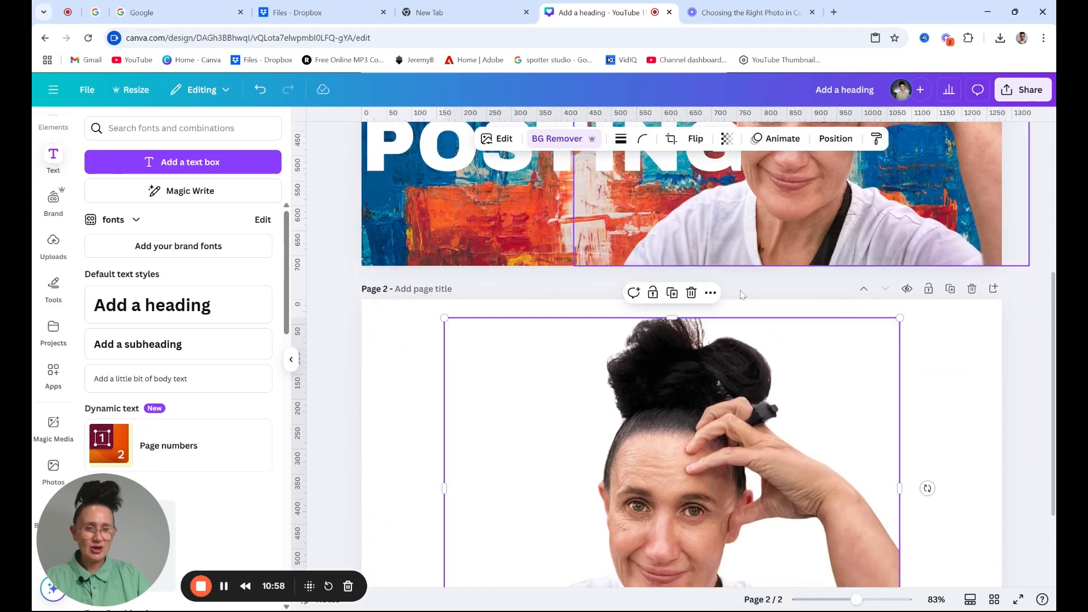
{"action": "scroll", "coordinate": [742, 295], "scroll_direction": "up", "scroll_amount": 5}
{"action": "right_click", "coordinate": [785, 224]}
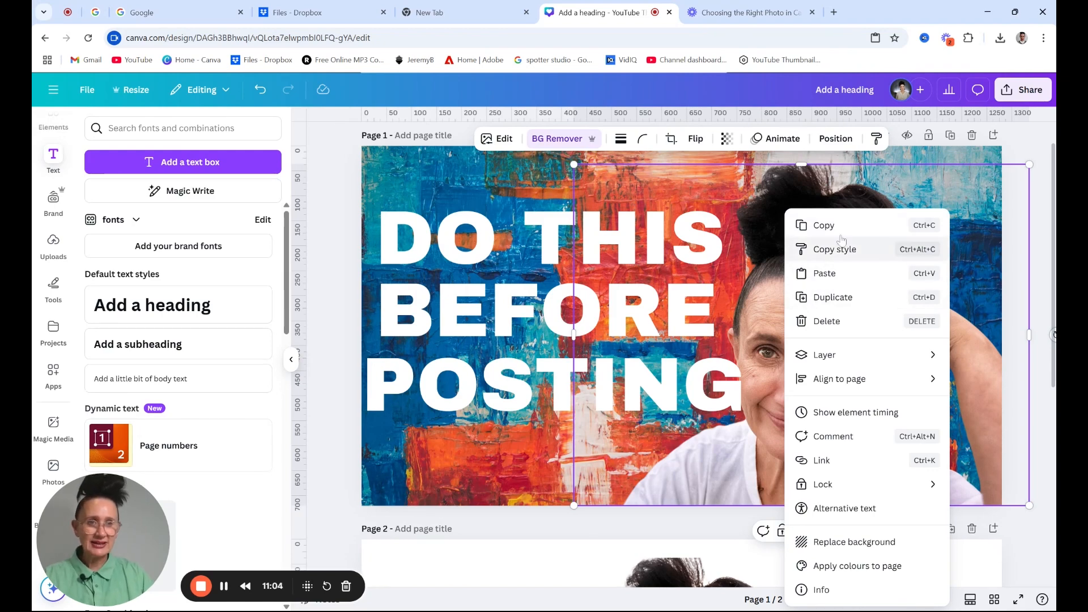
{"action": "left_click", "coordinate": [835, 275]}
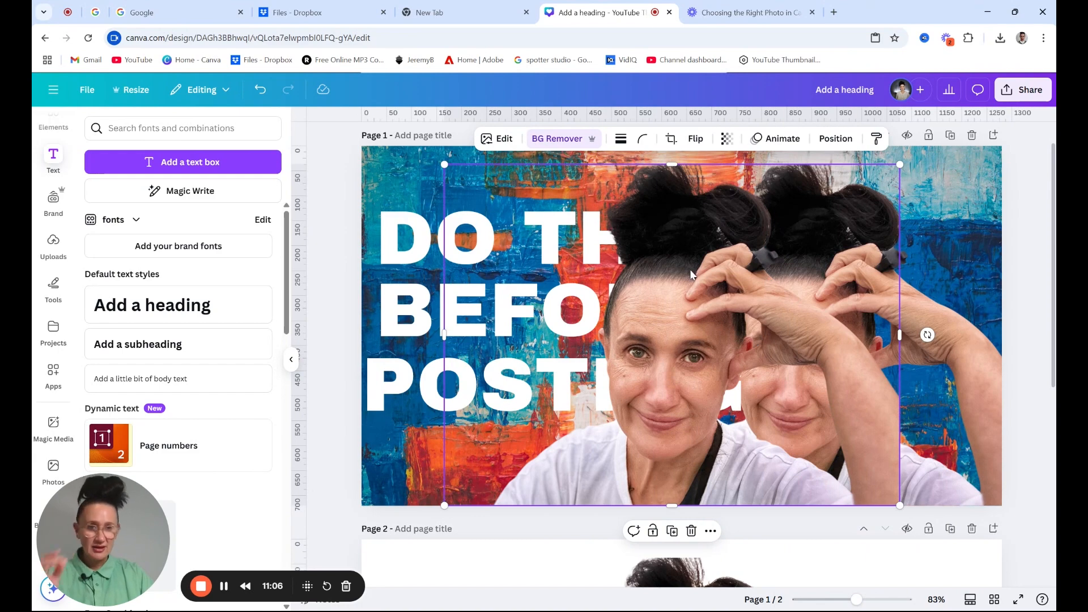
{"action": "left_click_drag", "start_coordinate": [716, 269], "coordinate": [816, 270]}
{"action": "left_click", "coordinate": [522, 167]}
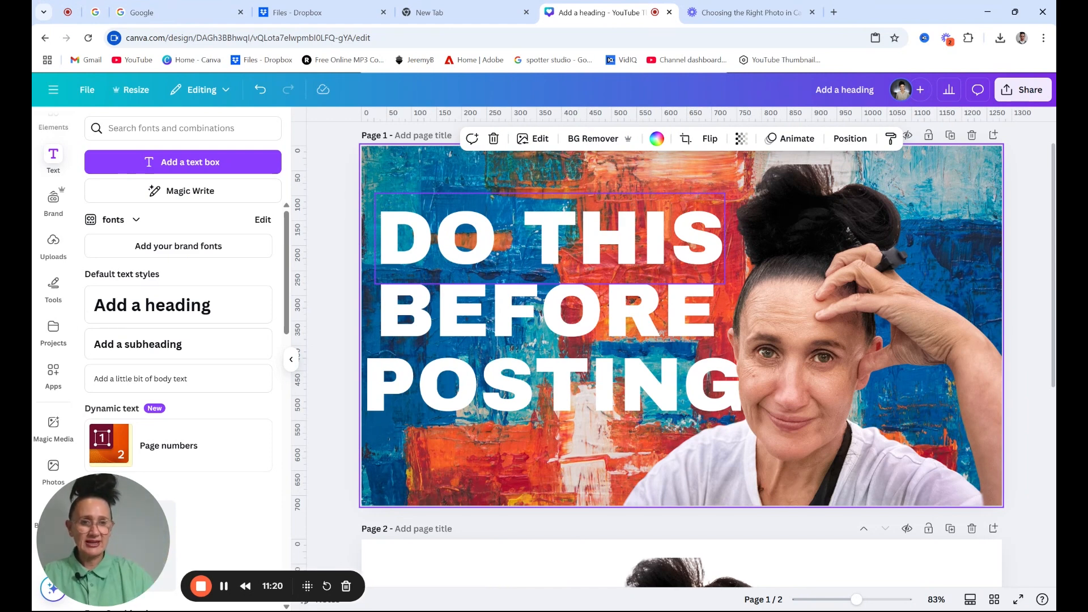
Step: Move the front portrait copy left off the one behind it, and place it back exactly over it
{"action": "left_click", "coordinate": [777, 226]}
{"action": "mouse_move", "coordinate": [777, 226]}
{"action": "left_mouse_down"}
{"action": "mouse_move", "coordinate": [813, 222]}
{"action": "mouse_move", "coordinate": [775, 218]}
{"action": "left_mouse_up"}
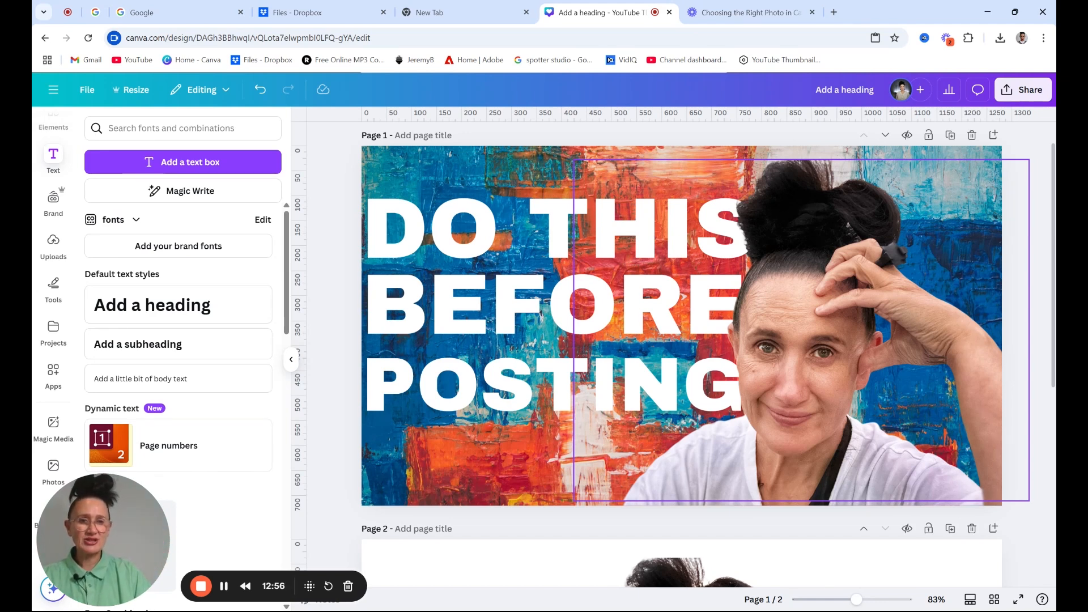
{"action": "left_click_drag", "start_coordinate": [787, 211], "coordinate": [736, 209]}
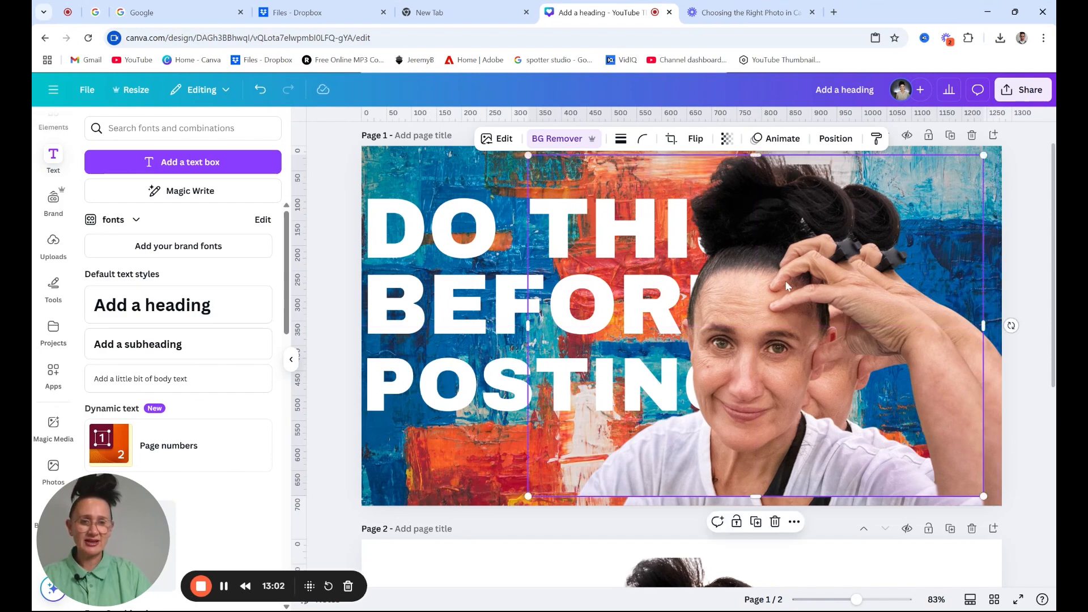
{"action": "left_click_drag", "start_coordinate": [779, 234], "coordinate": [821, 242]}
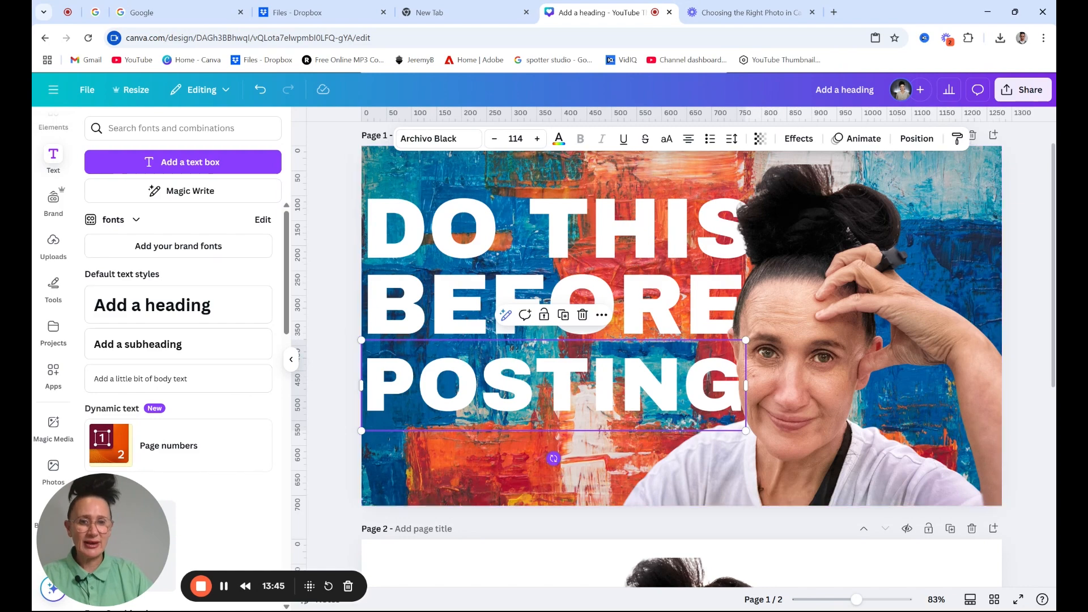
Step: Recolour the word BEFORE with a custom bright yellow, #F1EF22
{"action": "left_click", "coordinate": [459, 299]}
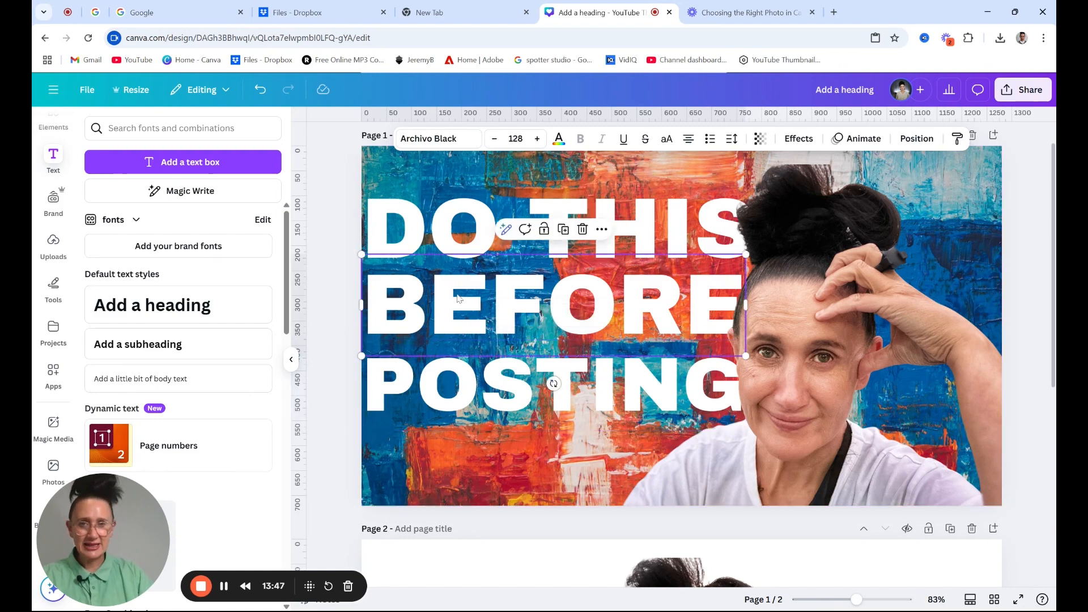
{"action": "left_click", "coordinate": [559, 138]}
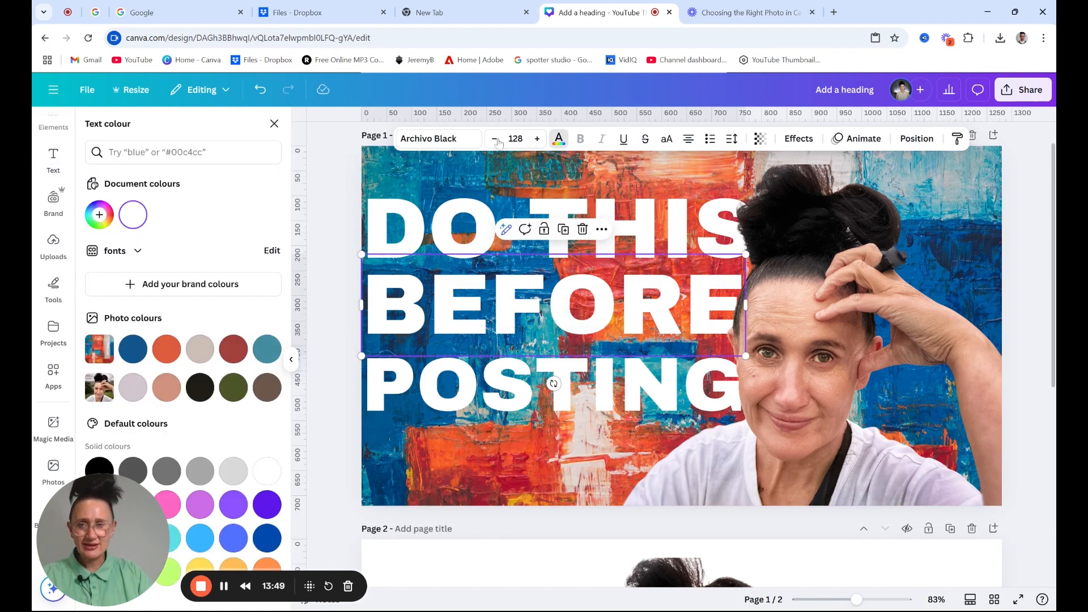
{"action": "left_click", "coordinate": [99, 214]}
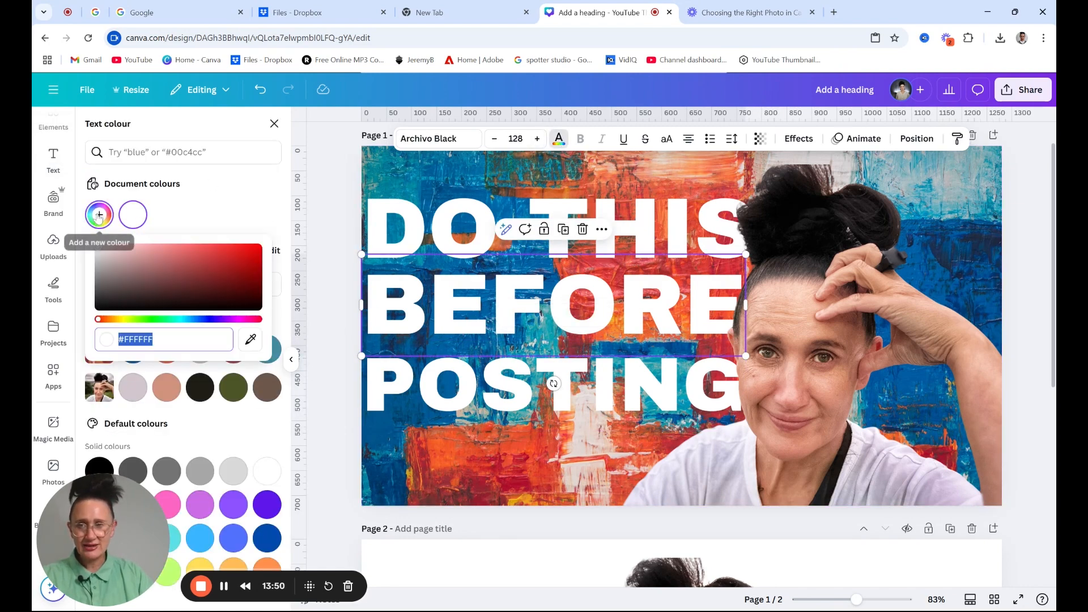
{"action": "left_click", "coordinate": [124, 320]}
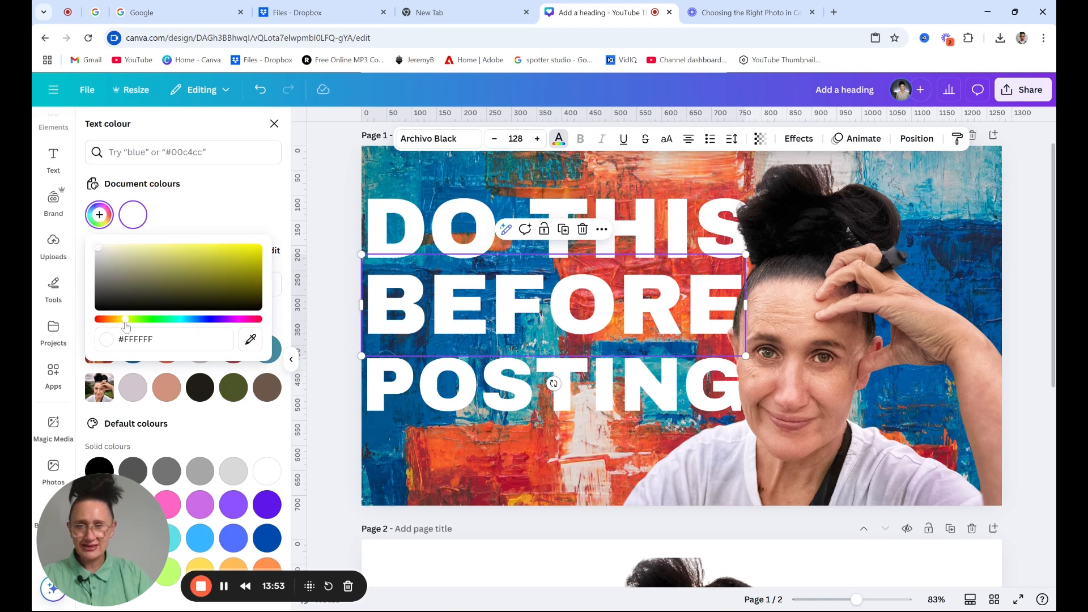
{"action": "left_click_drag", "start_coordinate": [127, 322], "coordinate": [129, 323]}
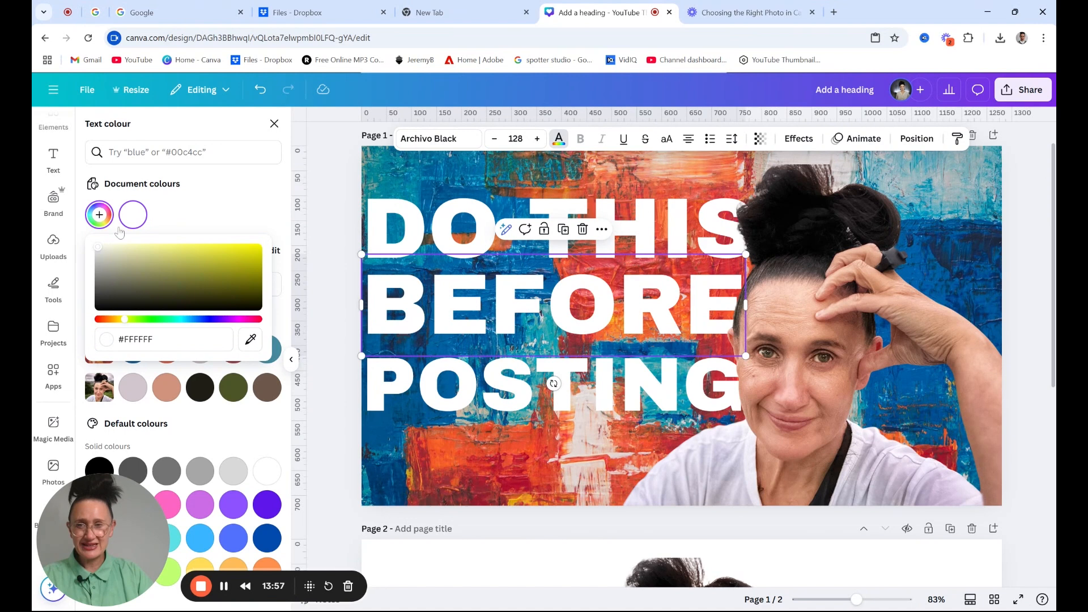
{"action": "left_click_drag", "start_coordinate": [99, 248], "coordinate": [242, 246]}
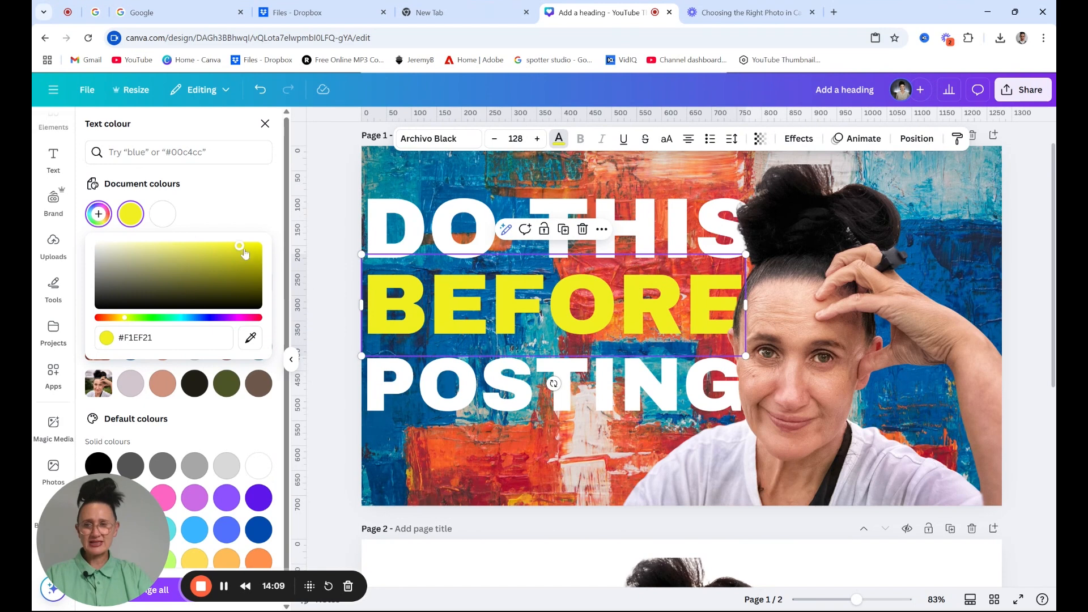
{"action": "left_click_drag", "start_coordinate": [239, 246], "coordinate": [235, 246]}
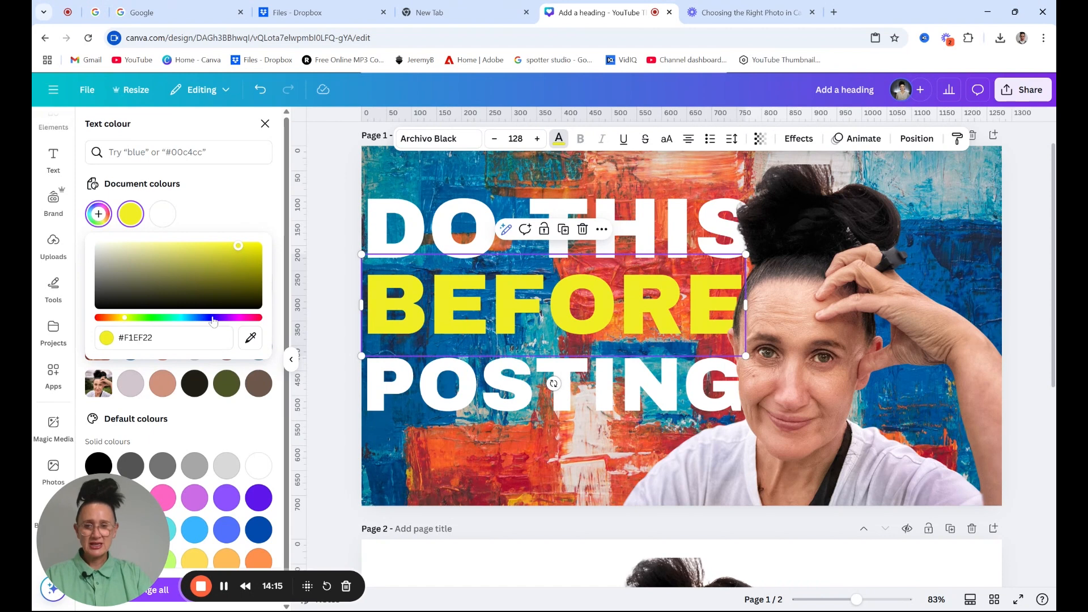
Step: Apply the default yellow #FFDE59 to BEFORE and shift its hue to the lemon yellow #FFF859
{"action": "left_click", "coordinate": [195, 561]}
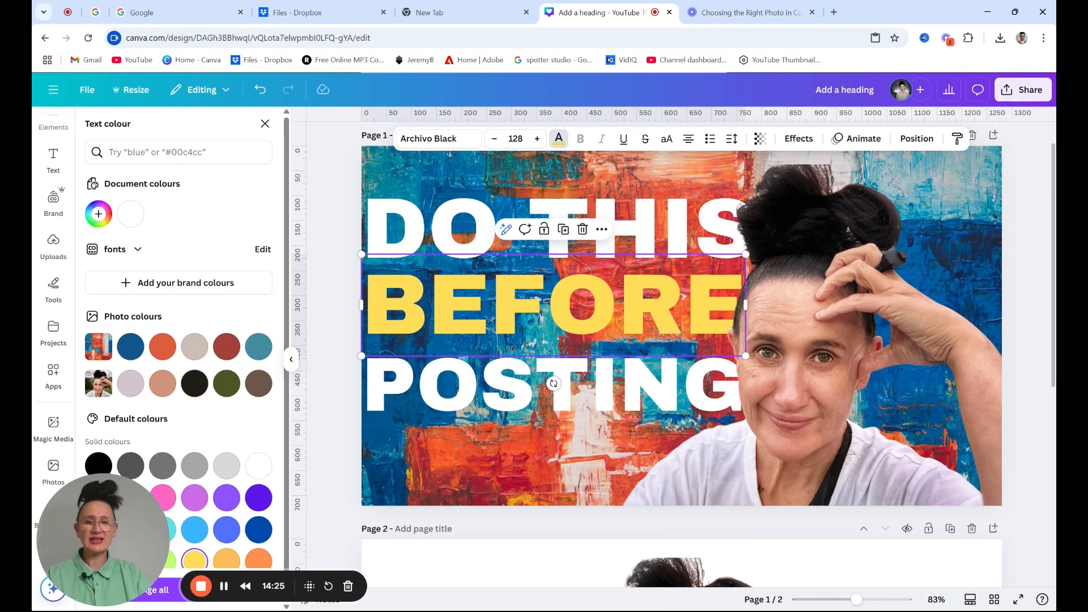
{"action": "left_click", "coordinate": [99, 218]}
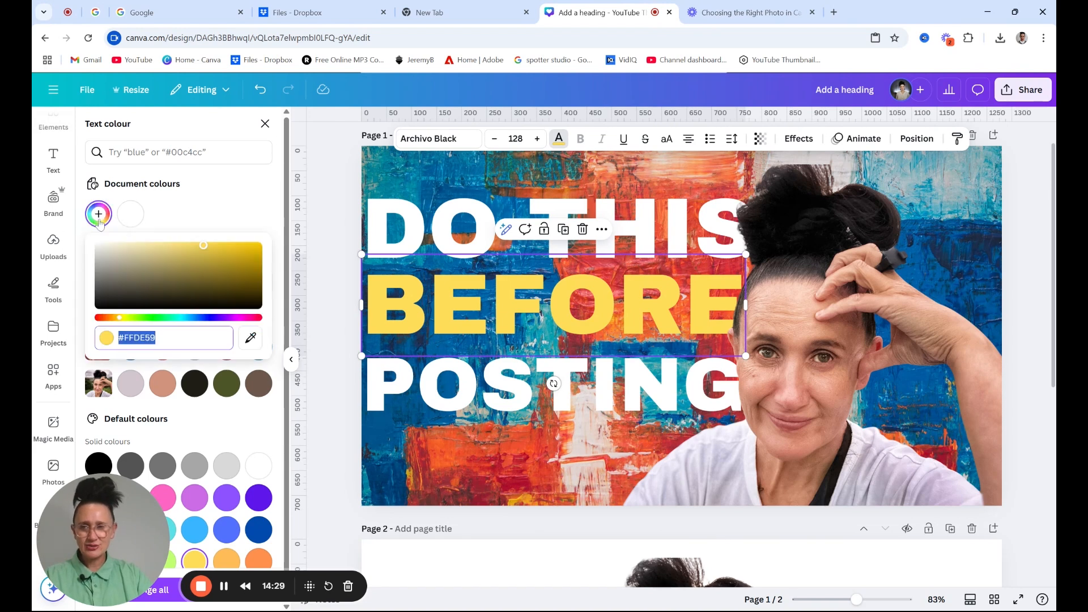
{"action": "left_click", "coordinate": [126, 324]}
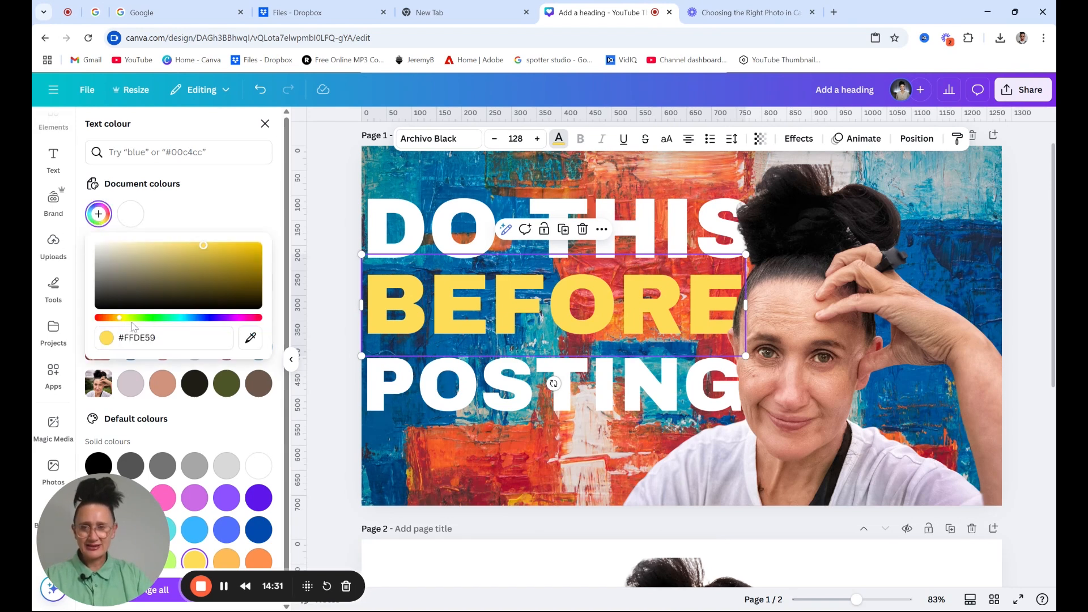
{"action": "left_click_drag", "start_coordinate": [120, 318], "coordinate": [125, 319]}
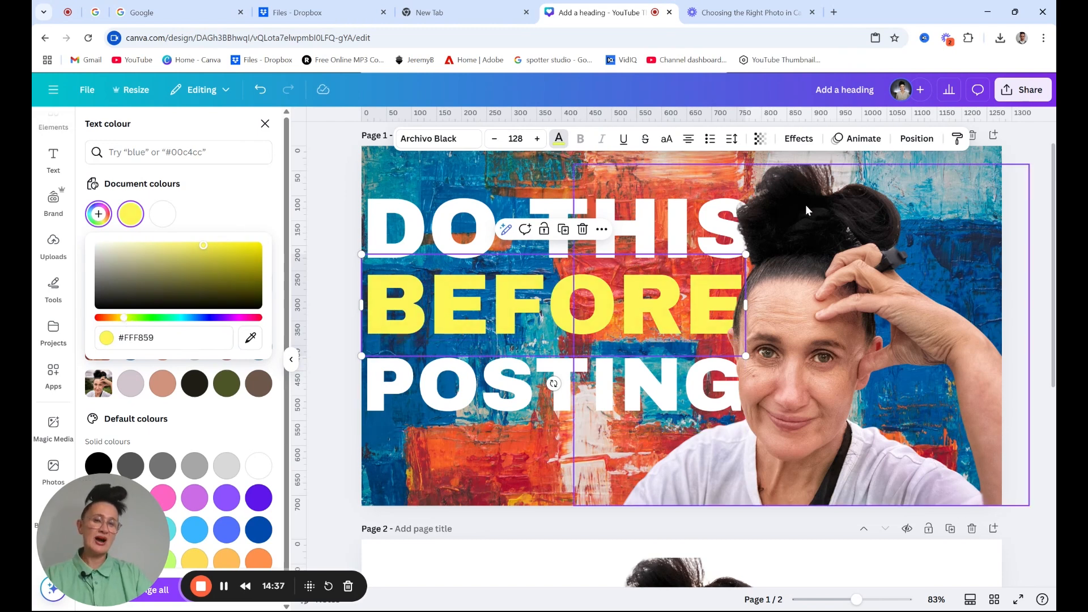
Step: Try the Lift, Hollow, Splice and Shadow text effects on BEFORE, and set its effect style back to None
{"action": "left_click", "coordinate": [483, 305]}
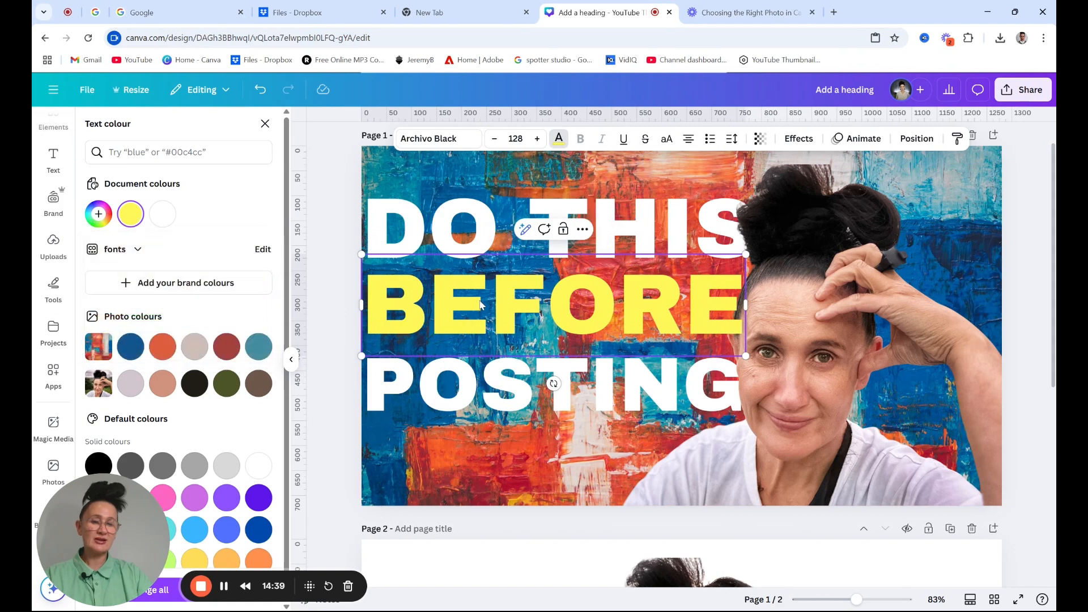
{"action": "left_click", "coordinate": [799, 138]}
{"action": "left_click", "coordinate": [253, 205]}
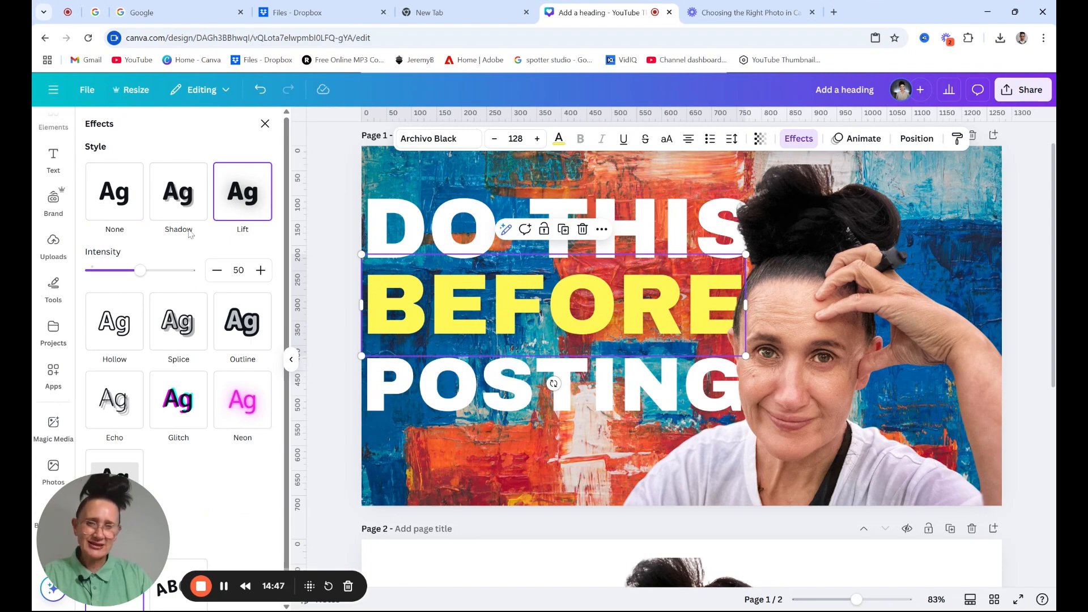
{"action": "left_click", "coordinate": [110, 194]}
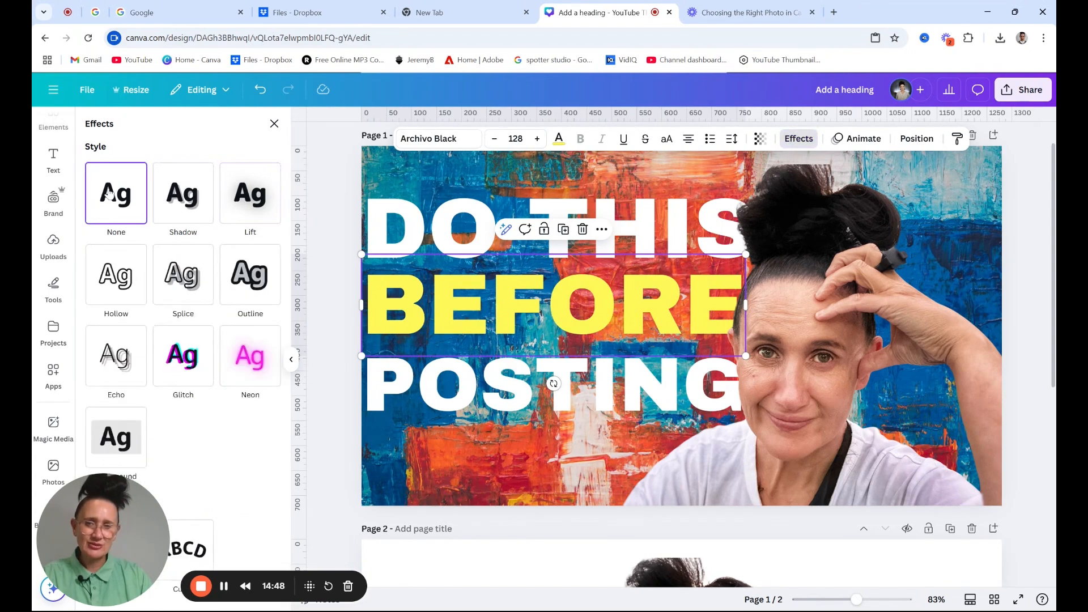
{"action": "left_click", "coordinate": [122, 284]}
{"action": "left_click", "coordinate": [173, 283]}
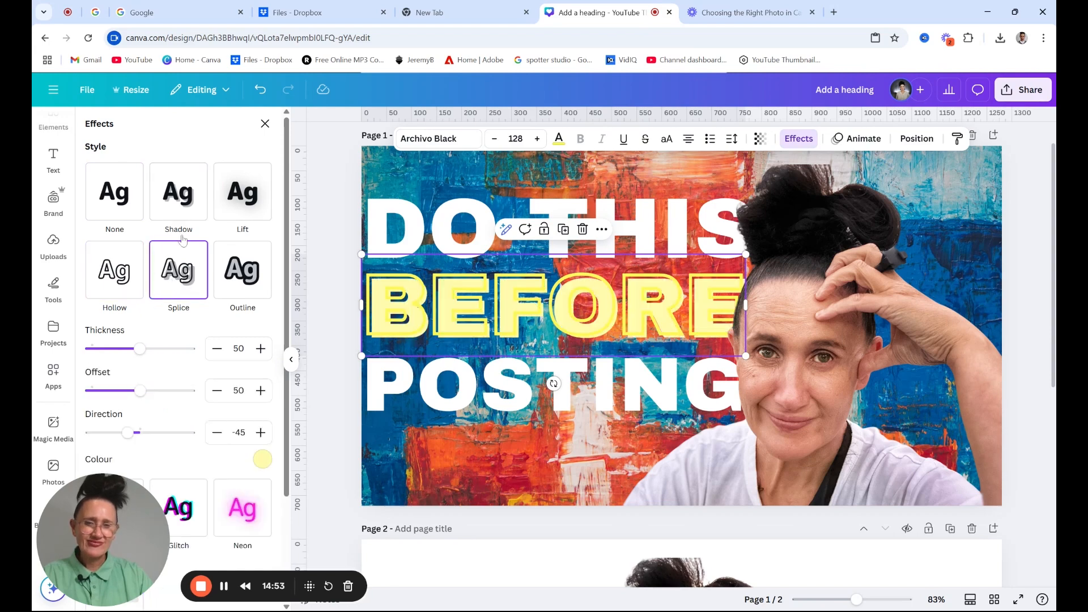
{"action": "left_click", "coordinate": [238, 198]}
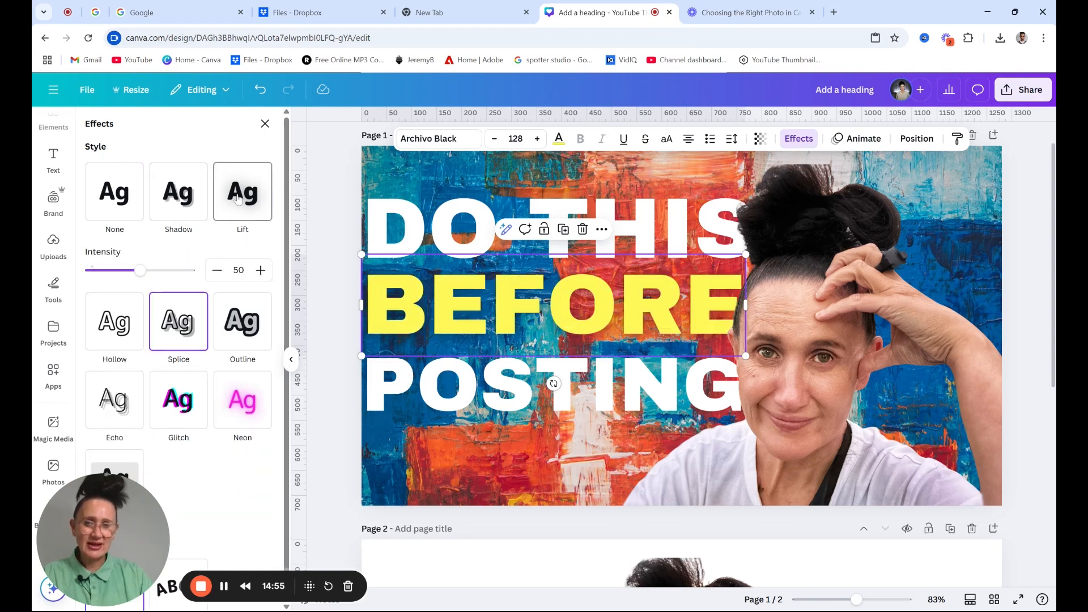
{"action": "left_click", "coordinate": [184, 202]}
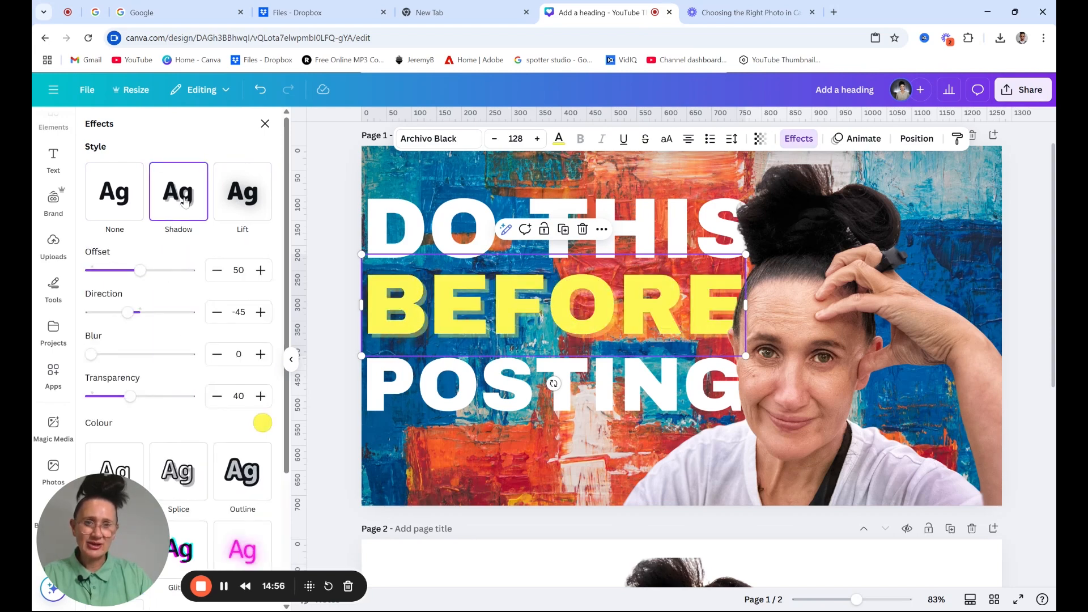
{"action": "left_click", "coordinate": [110, 199]}
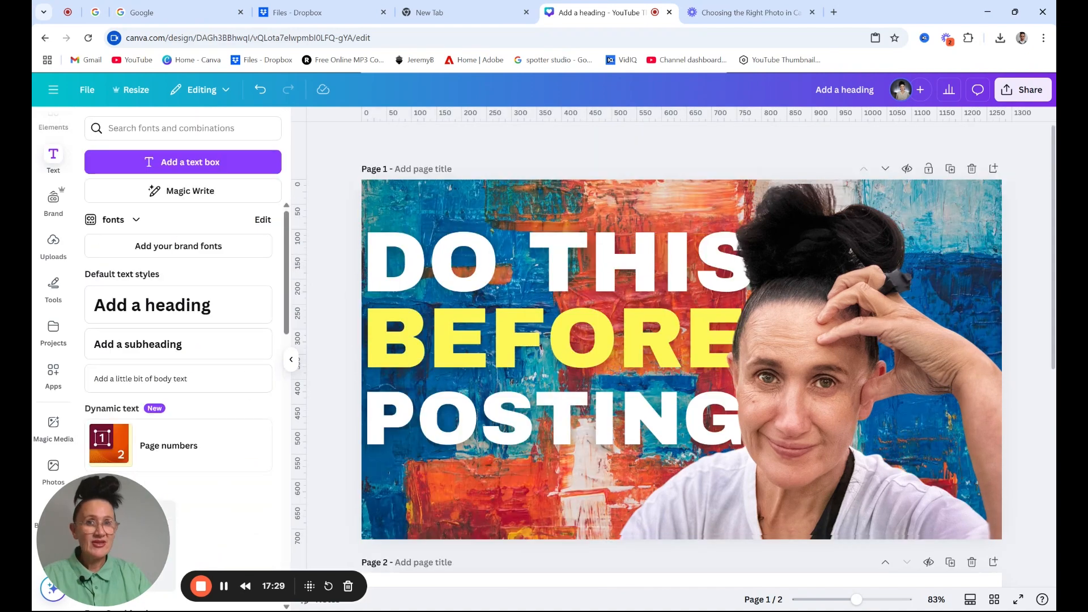